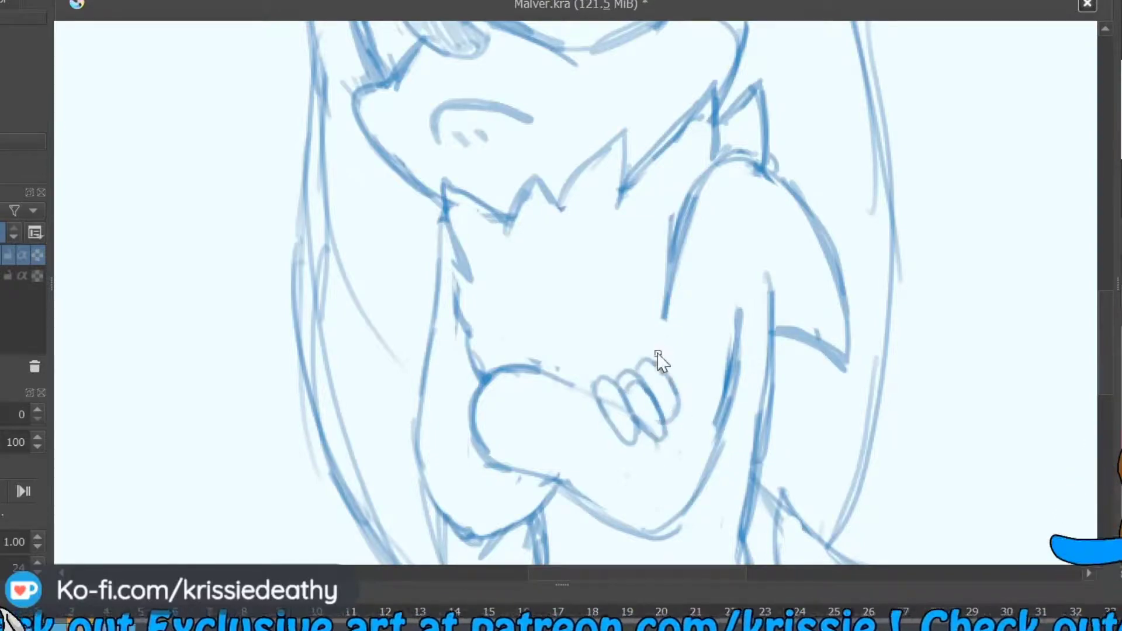
- Redraw the inner contour of the right-hand character's upper arm as one clean line from the shoulder down to the fingers
key(ctrl+z)
drag(663, 351, 674, 240)
key(ctrl+z)
mouse_move(698, 164)
mouse_down()
mouse_move(714, 181)
mouse_move(669, 237)
mouse_up()
key(ctrl+z)
drag(665, 326, 717, 158)
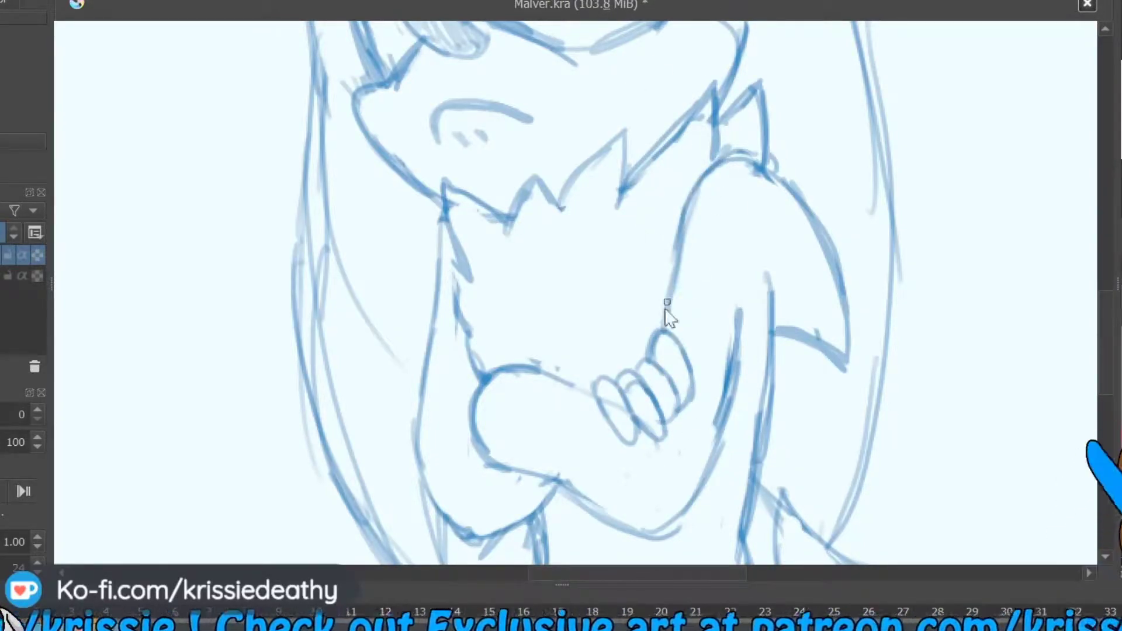
- Redraw the right-hand character's torso side, the lower contour of the crossed arm and the fingers with cleaner strokes
drag(637, 374, 684, 409)
key(ctrl+z)
key(ctrl+z)
drag(752, 559, 775, 306)
mouse_move(681, 325)
mouse_down()
mouse_move(725, 446)
mouse_move(729, 326)
mouse_up()
key(ctrl+z)
key(ctrl+z)
key(ctrl+z)
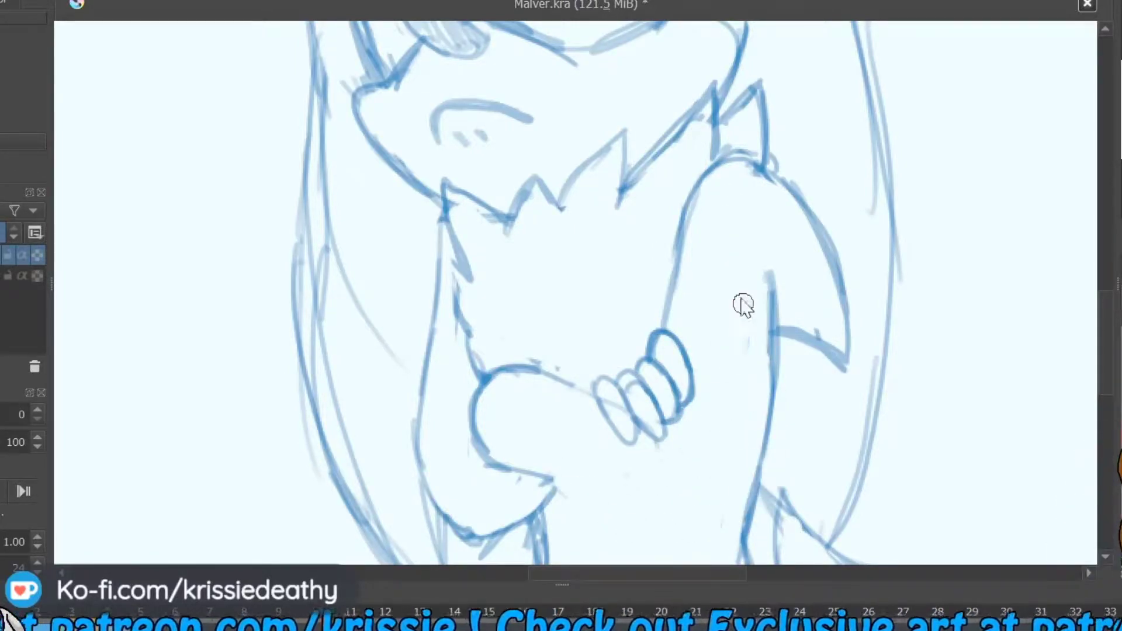
mouse_move(556, 488)
mouse_down()
mouse_move(714, 483)
mouse_move(749, 327)
mouse_up()
drag(661, 435, 672, 466)
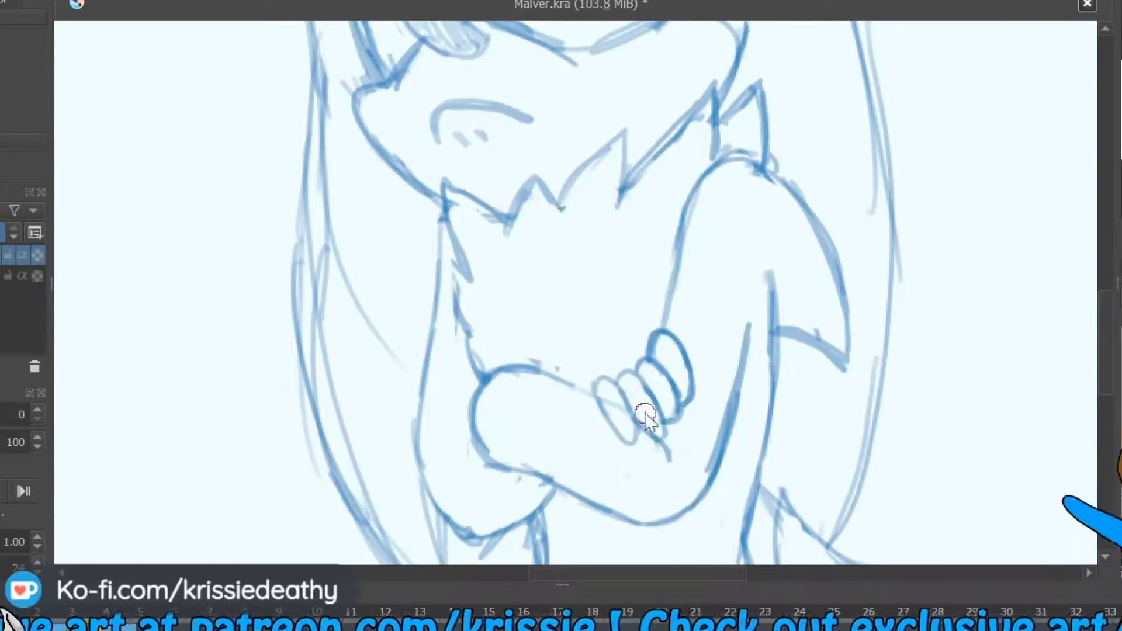
- Clean up the right-hand character's muzzle top and cheek contour with darker, continuous lines
drag(397, 102, 409, 351)
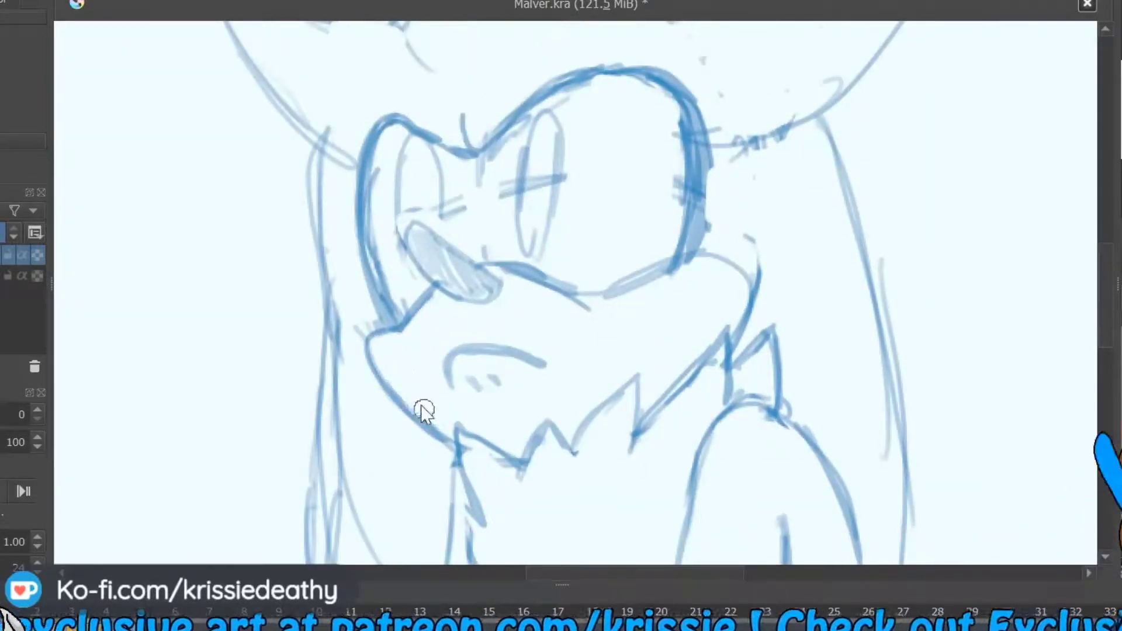
mouse_move(333, 287)
mouse_down()
mouse_move(338, 157)
mouse_move(297, 75)
mouse_move(325, 295)
mouse_up()
mouse_move(454, 195)
mouse_down()
mouse_move(538, 160)
mouse_move(628, 310)
mouse_move(568, 272)
mouse_move(689, 272)
mouse_move(714, 288)
mouse_move(772, 290)
mouse_move(676, 239)
mouse_move(742, 322)
mouse_up()
drag(752, 280, 724, 342)
drag(728, 328, 664, 403)
- Strengthen the outlines of the right-hand character's eyes and add narrow pupils inside both irises
drag(712, 138, 707, 190)
drag(398, 169, 365, 318)
mouse_move(541, 261)
mouse_down()
mouse_move(524, 152)
mouse_move(533, 202)
mouse_up()
drag(550, 110, 558, 170)
drag(438, 153, 442, 240)
drag(418, 170, 417, 211)
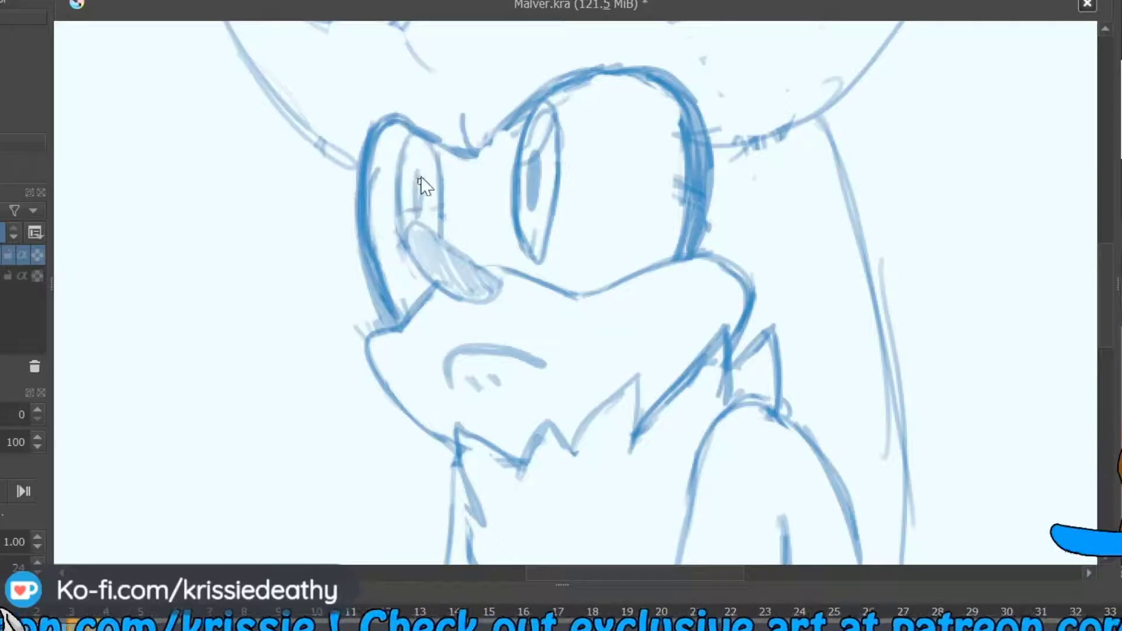
- Refine the right-hand character's long hanging quill, the upright head spikes and the side tuft
key(minus)
key(minus)
drag(439, 338, 457, 489)
drag(459, 404, 483, 534)
mouse_move(462, 88)
mouse_down()
mouse_move(479, 146)
mouse_move(453, 156)
mouse_move(467, 155)
mouse_up()
drag(473, 27, 471, 111)
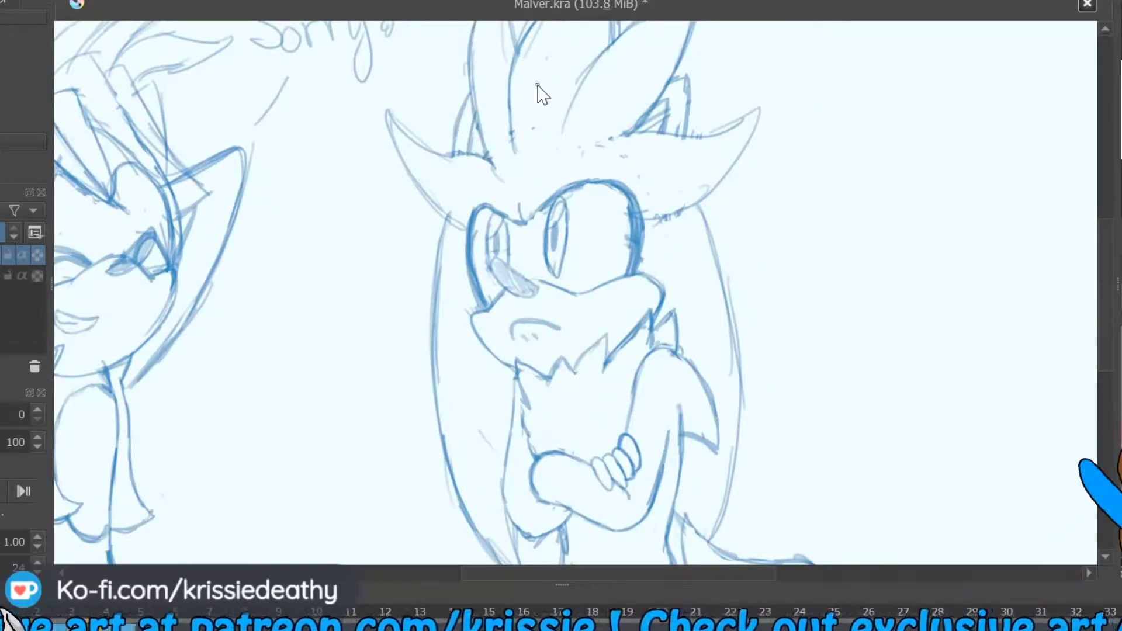
drag(531, 562, 564, 413)
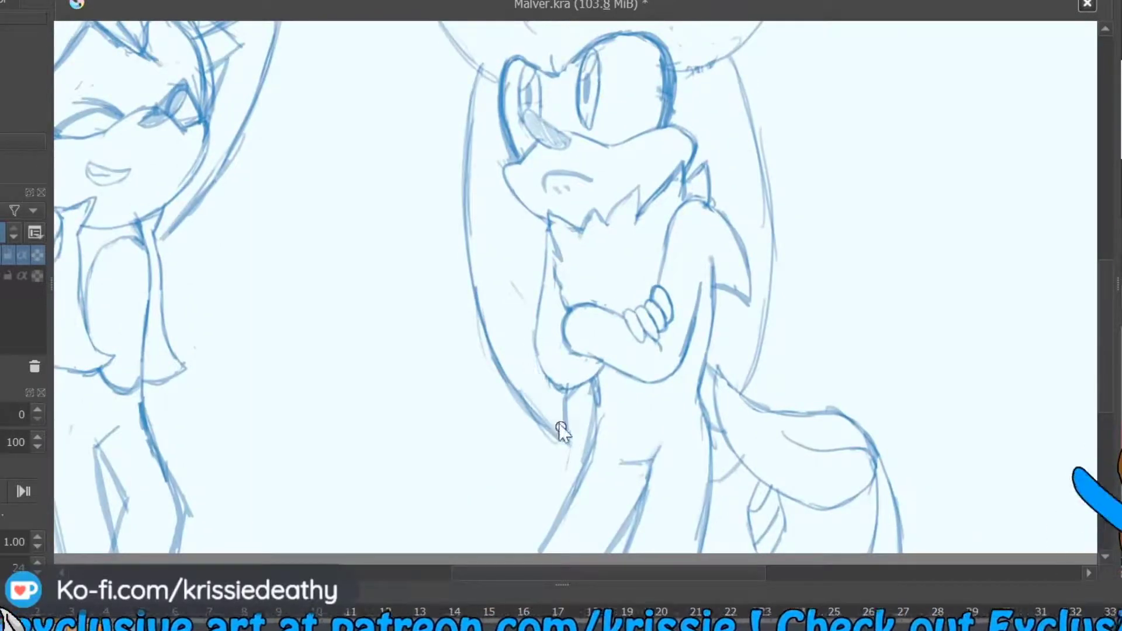
drag(456, 117, 678, 514)
mouse_move(515, 215)
mouse_down()
mouse_move(682, 202)
mouse_move(494, 293)
mouse_move(516, 379)
mouse_move(554, 328)
mouse_up()
drag(856, 403, 990, 371)
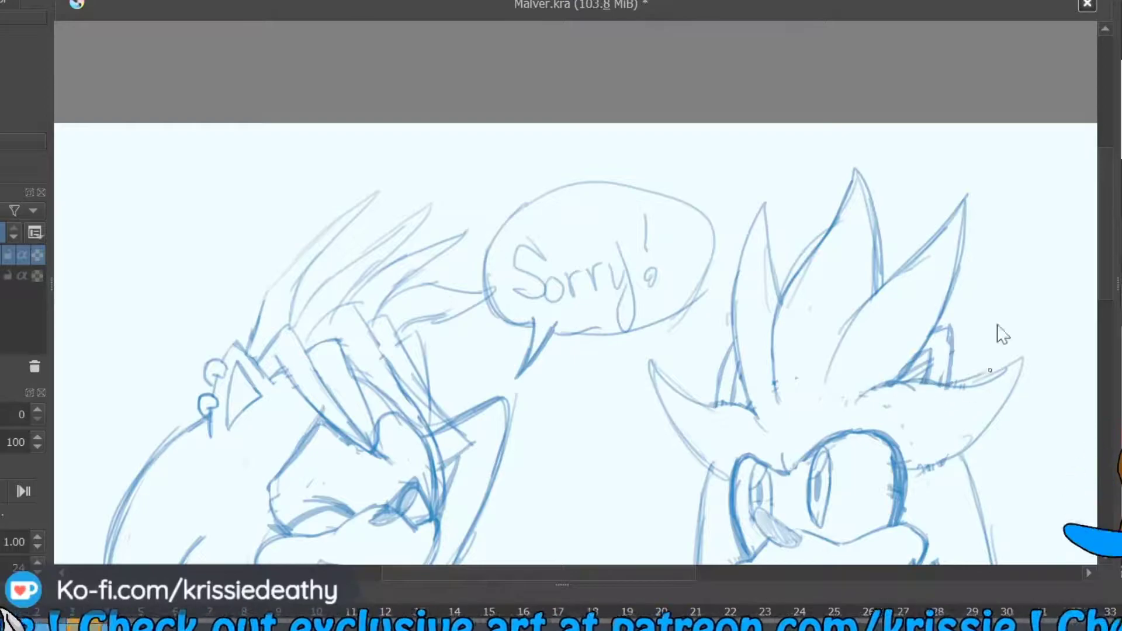
- Draw a large teardrop-shaped sweat drop below the left-hand character's ear rings
scroll(1095, 351, down, 5)
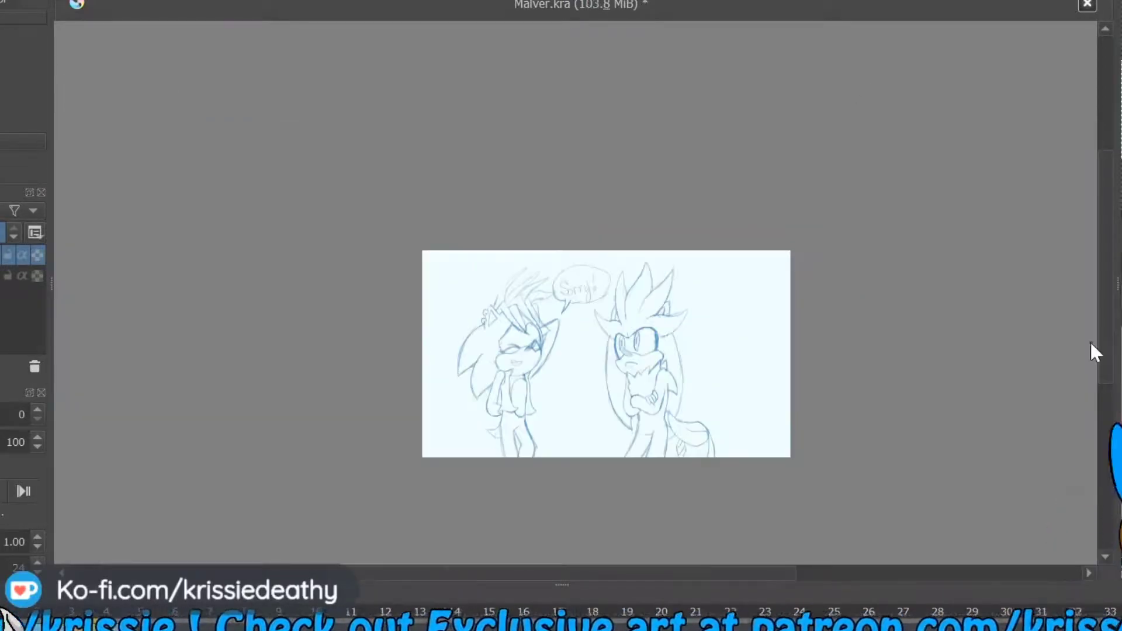
key(2)
key(space)
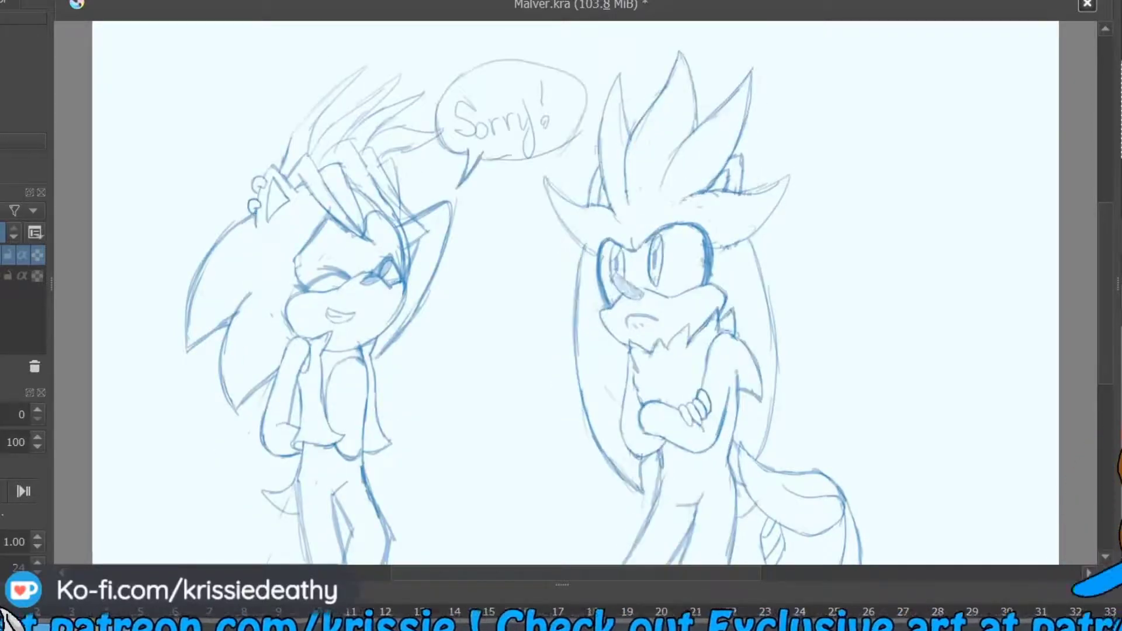
key(space)
ctrl+scroll(212, 326, up, 3)
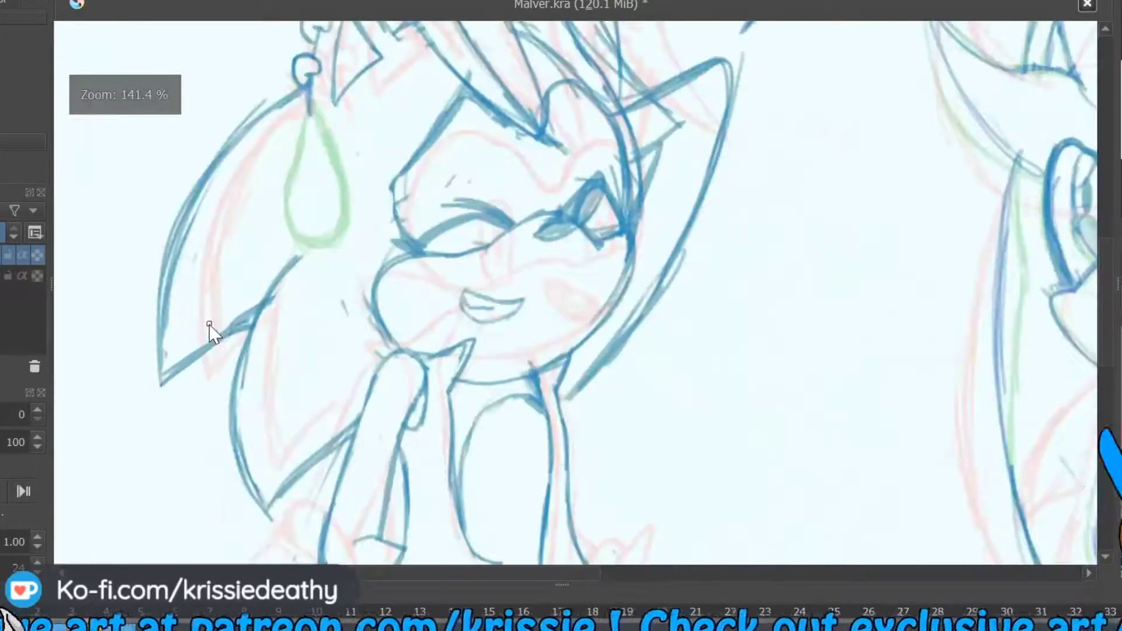
drag(307, 114, 315, 250)
key(ctrl+z)
drag(317, 135, 315, 251)
key(2)
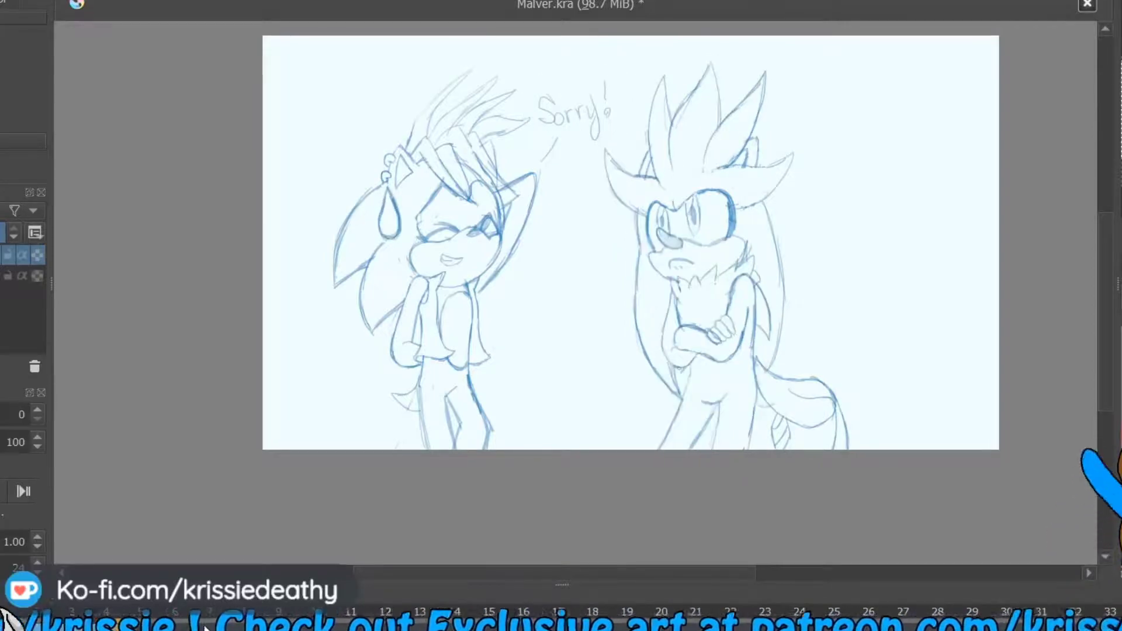
- Save the Malver.kra document
right_click(120, 614)
key(Escape)
key(ctrl+s)
key(ctrl+shift+e)
key(Escape)
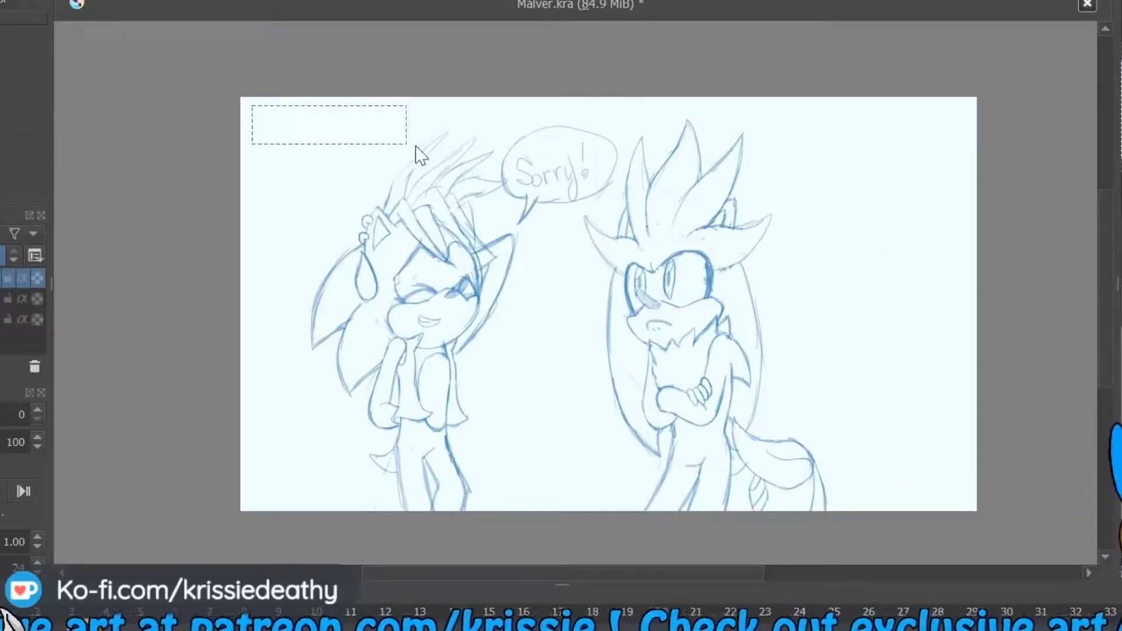
- Add the artist's Patreon address as Hobo Std watermark text and place it in the canvas's upper left corner
drag(334, 130, 335, 131)
text(Patreon.com/Krissie)
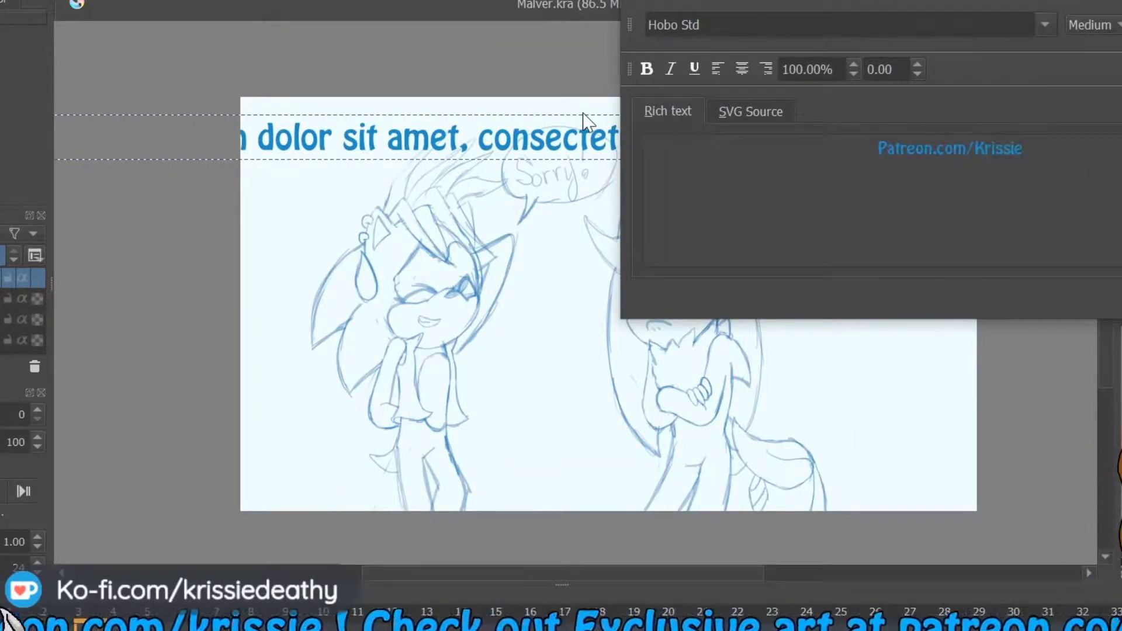
key(ctrl+s)
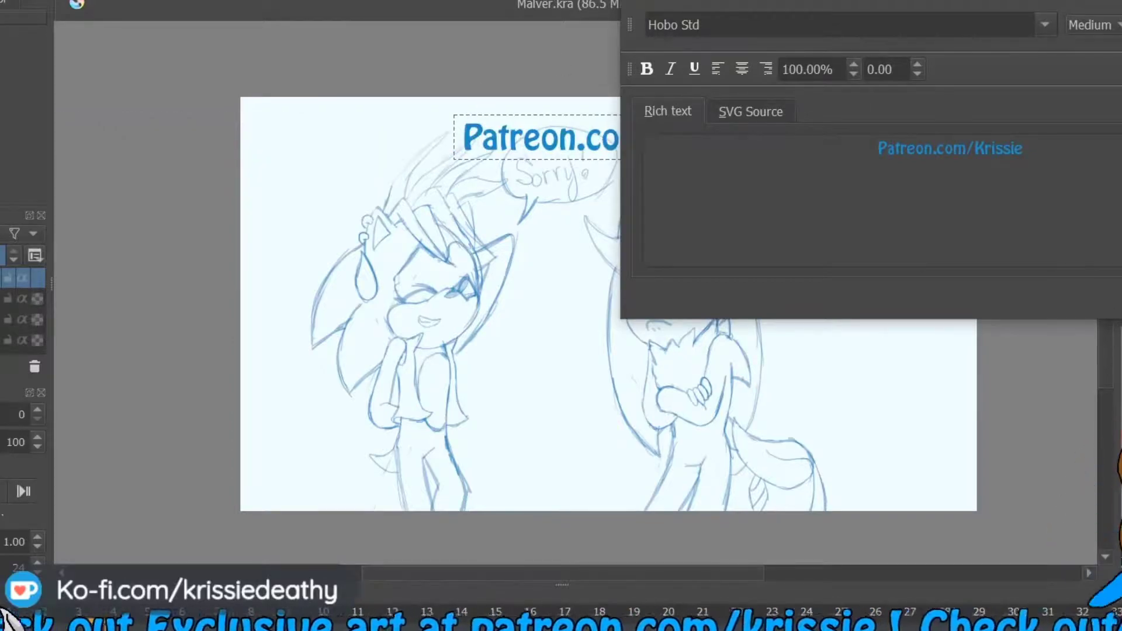
key(ctrl+a)
key(ctrl+w)
drag(600, 126, 380, 104)
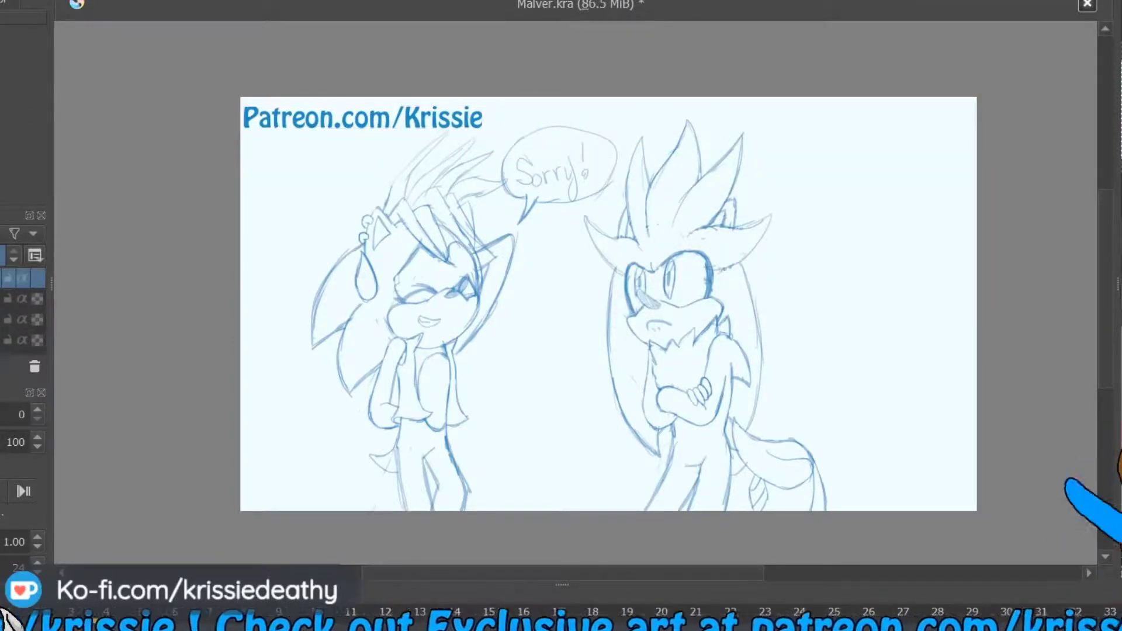
- Save the document and export the "Focused" frame over the existing Malver sketch p1.jpg
click(24, 299)
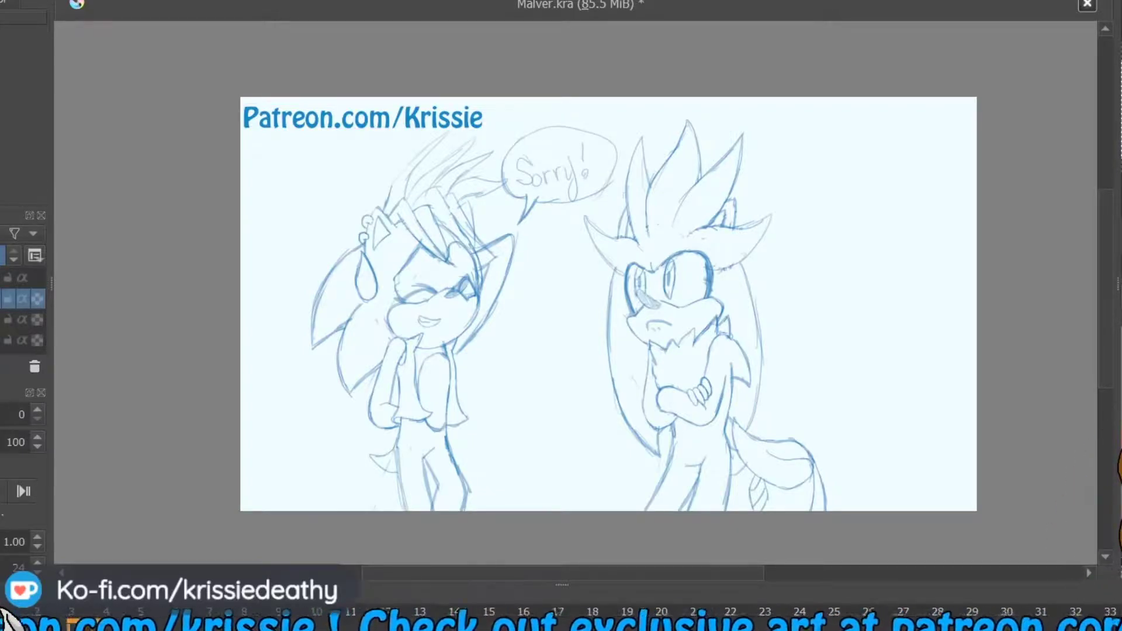
click(23, 320)
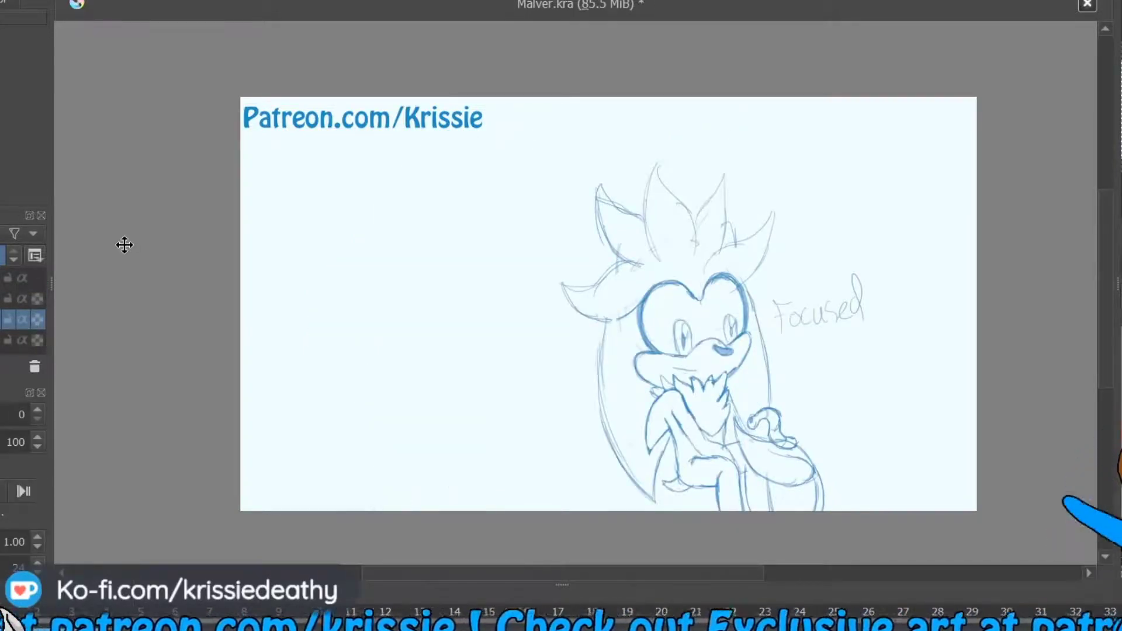
ctrl+click(98, 160)
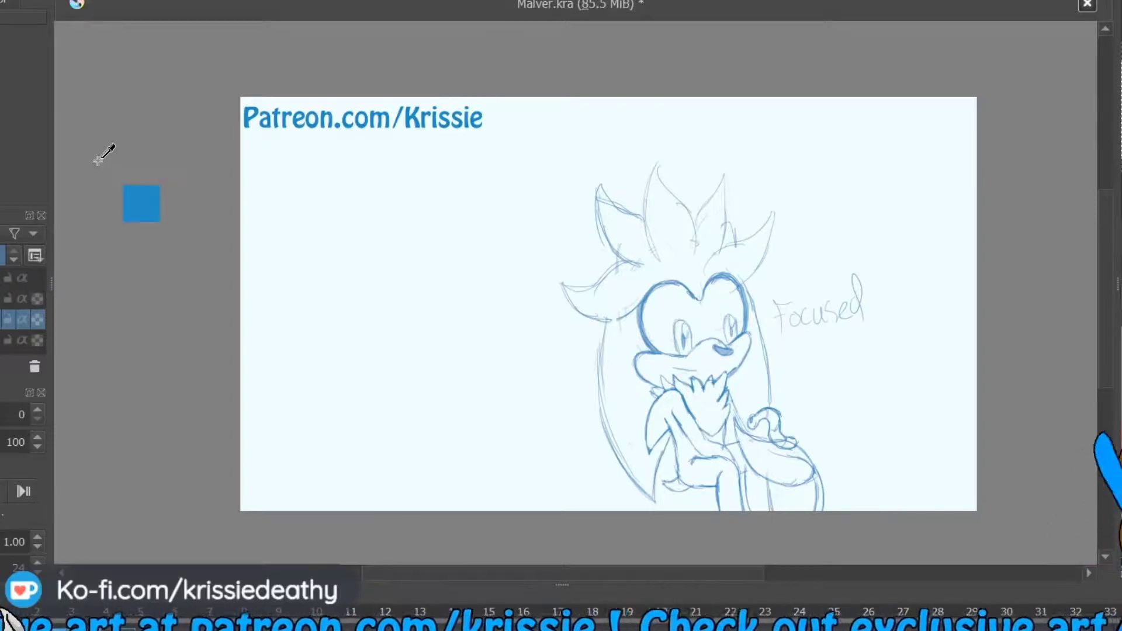
key(ctrl+s)
key(ctrl+shift+e)
text(Malve)
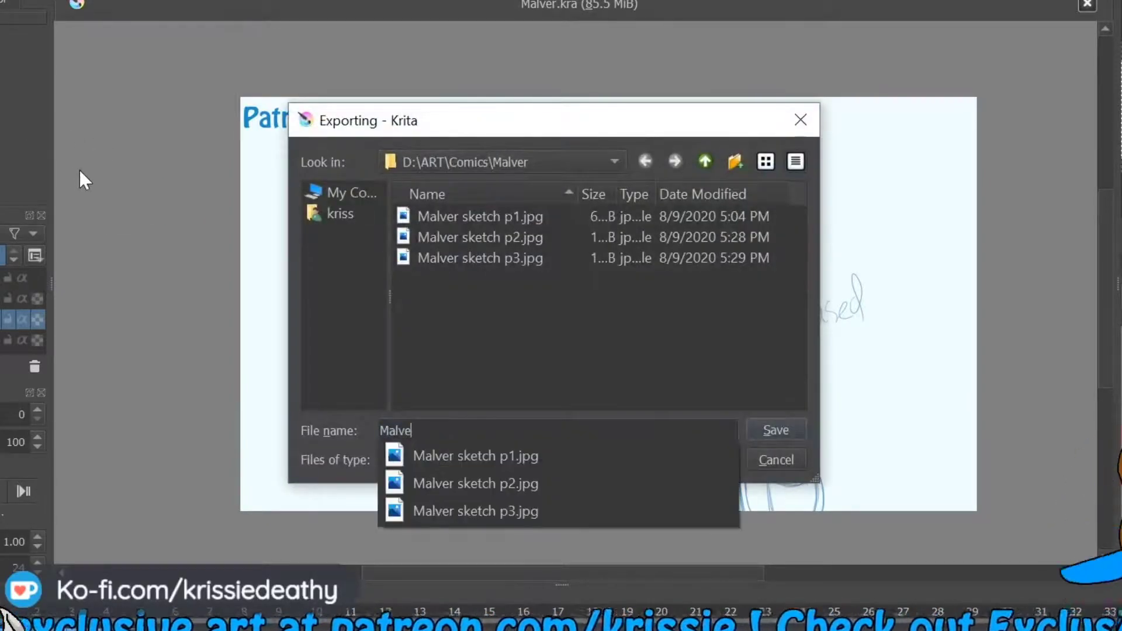
text(r sketch p4)
key(Return)
key(Return)
- Move the watermark to the lower edge of the "Hey Silver!" frame and export that frame as Malver sketch p2.jpg
mouse_move(314, 123)
mouse_down()
mouse_move(315, 493)
mouse_move(367, 500)
mouse_up()
key(ctrl+z)
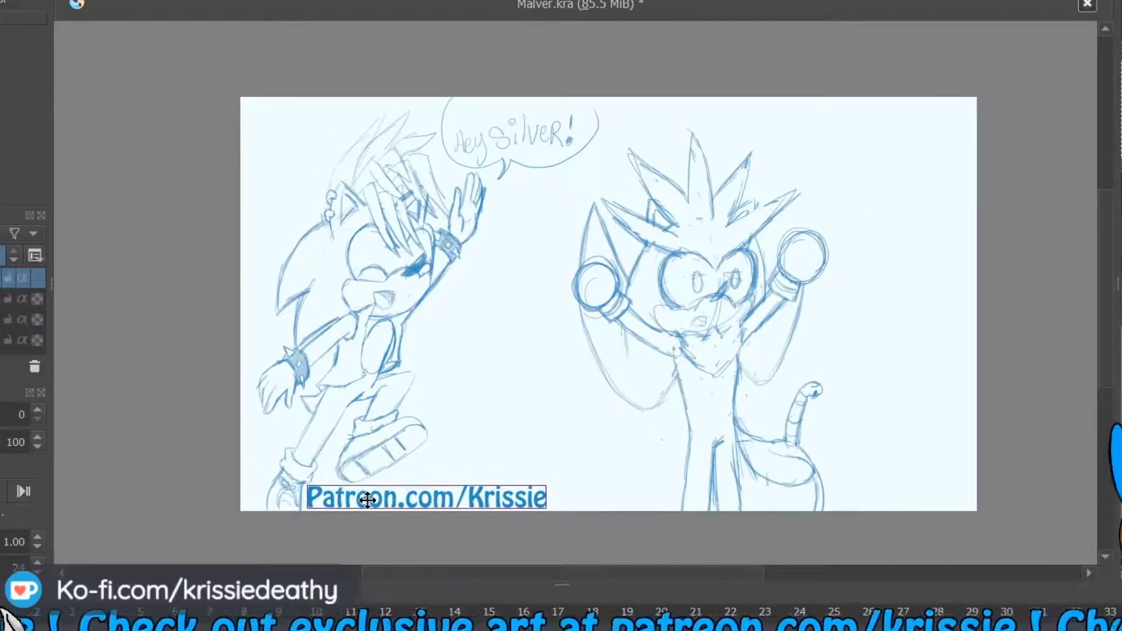
key(alt+f)
click(58, 146)
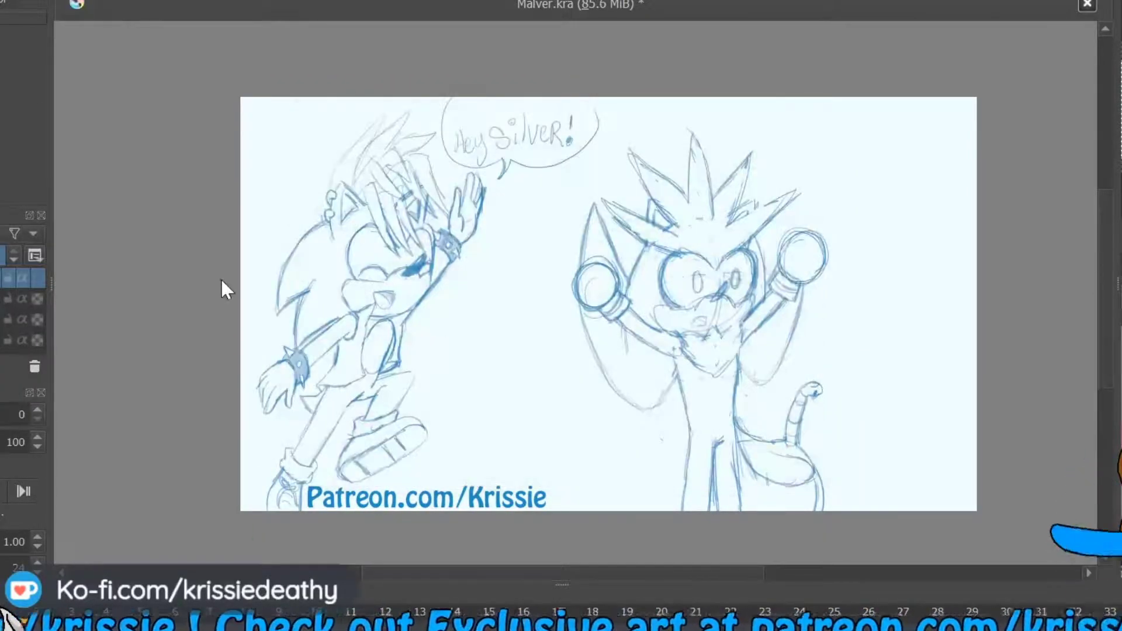
text(Malver sketch p2)
key(Return)
key(Return)
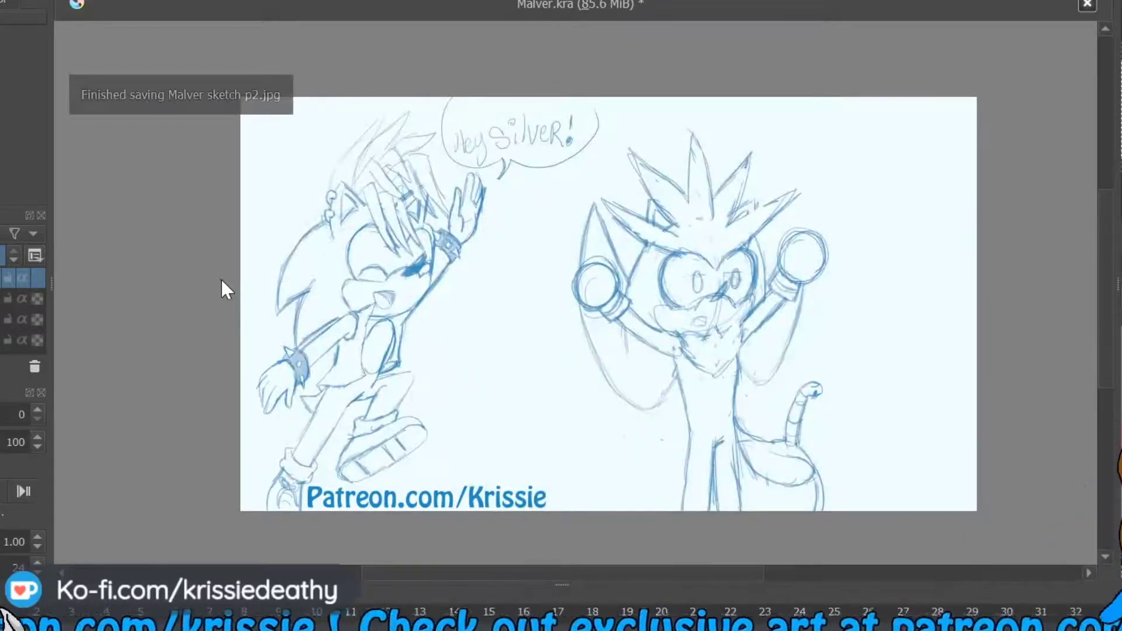
- Go to the frame with both characters standing without a speech bubble and move the watermark to the canvas's upper right corner
key(Page_Down)
key(Page_Down)
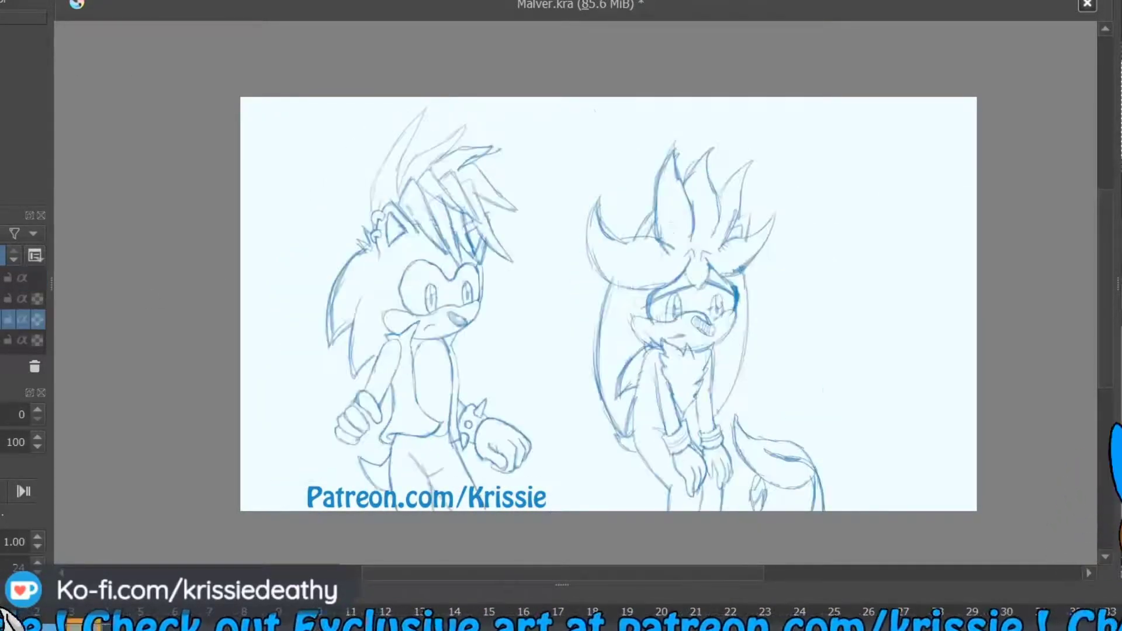
key(Page_Up)
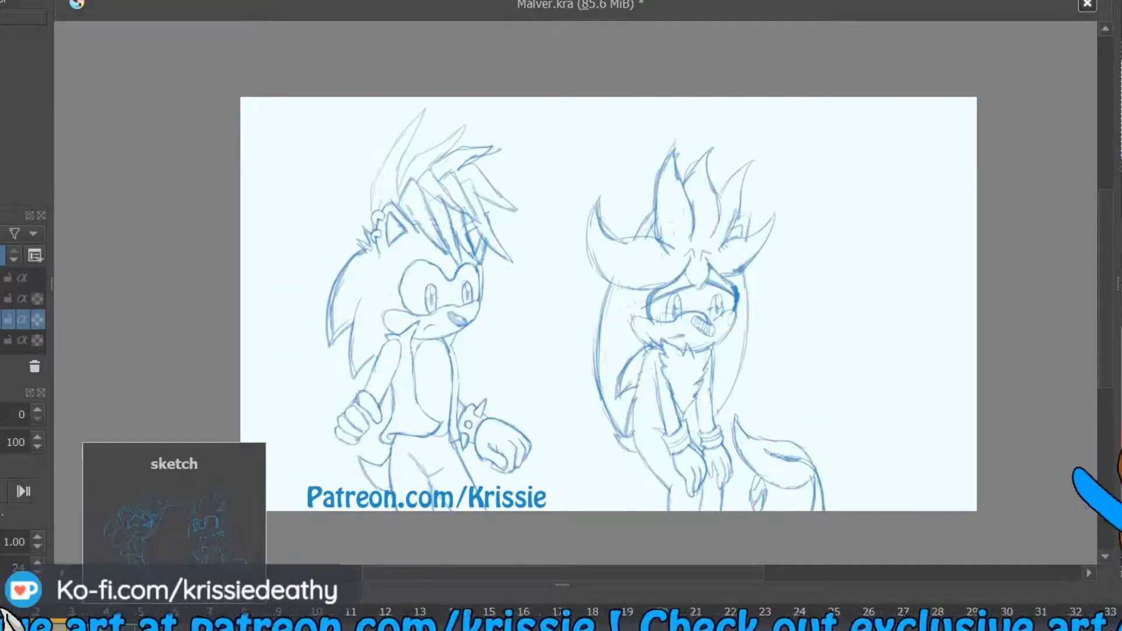
key(Page_Up)
key(Page_Up)
key(ctrl+t)
drag(440, 498, 847, 118)
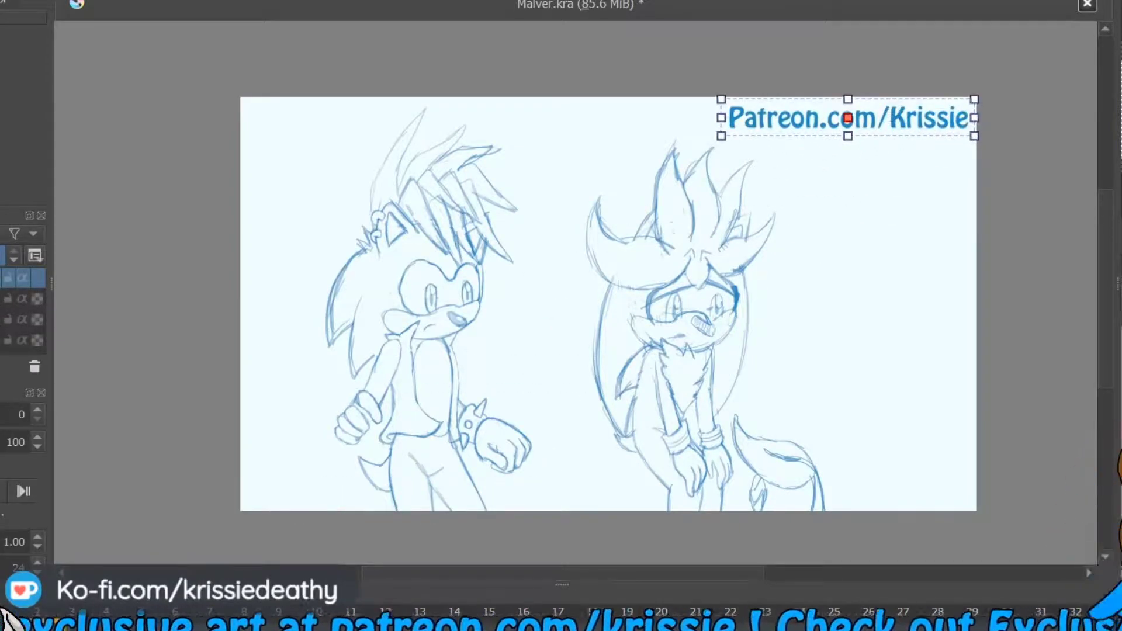
key(Return)
- Export the frame without a speech bubble over the existing Malver sketch p3.jpg
key(Page_Down)
key(Page_Down)
key(ctrl+shift+e)
text(Malver s)
key(Down)
key(Down)
key(Down)
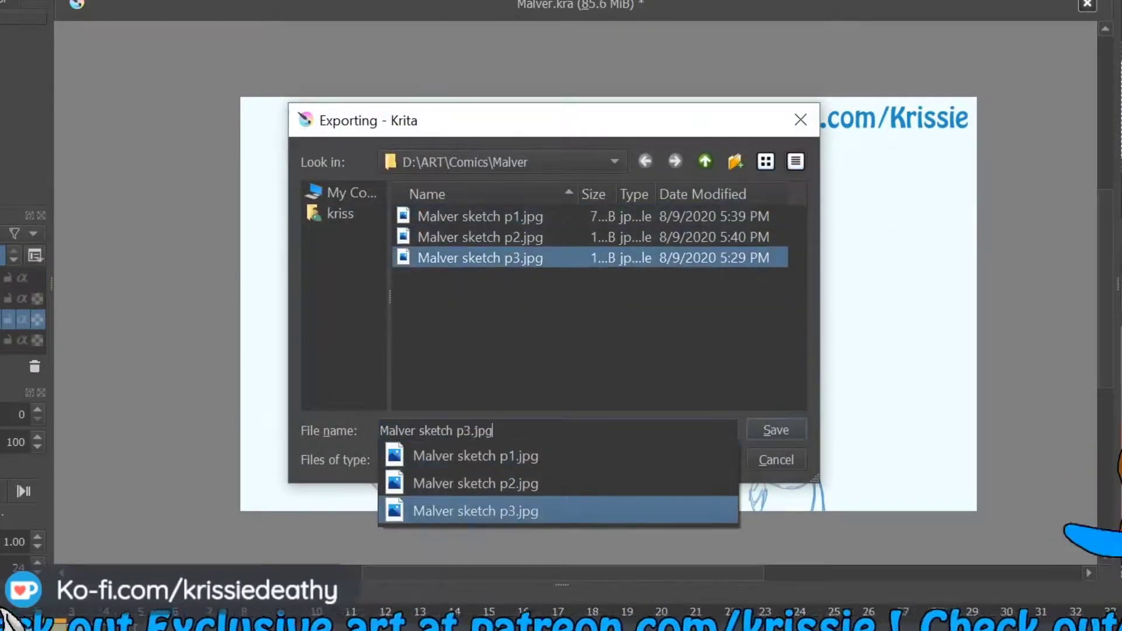
key(Return)
key(Return)
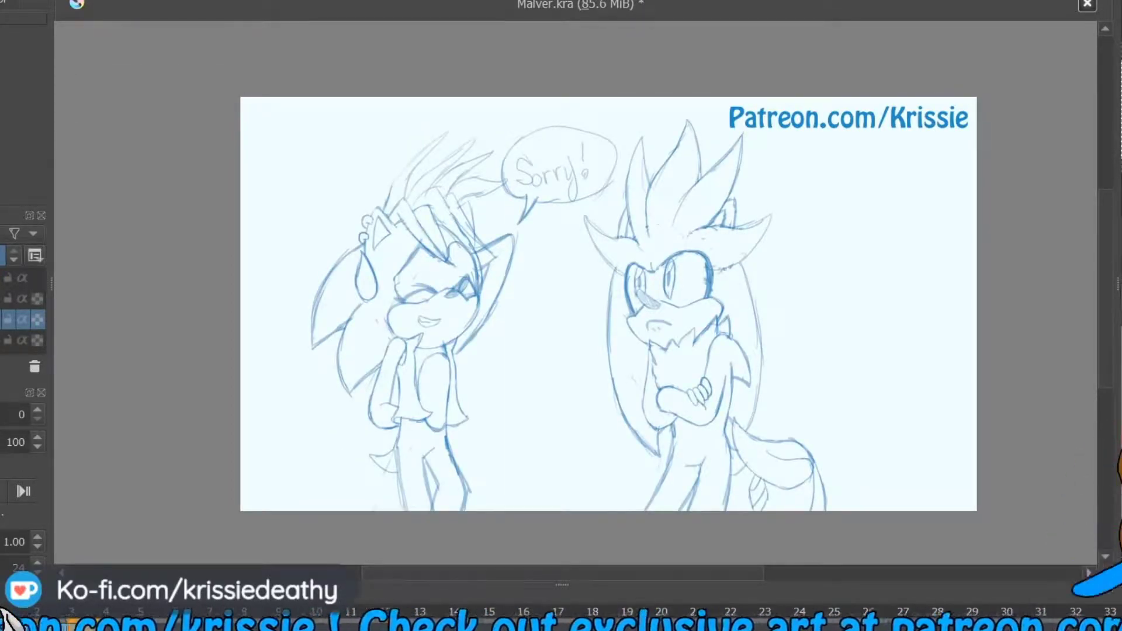
- Export the "Sorry!" frame as an image to the Malver folder and save the document
key(ctrl+shift+e)
key(Return)
key(ctrl+shift+e)
text(M)
key(Down)
key(Down)
key(Down)
key(Return)
key(Return)
key(Return)
key(ctrl+s)
- Switch to File Explorer, open the Malver folder inside Comics and delete three files there
key(alt+Tab)
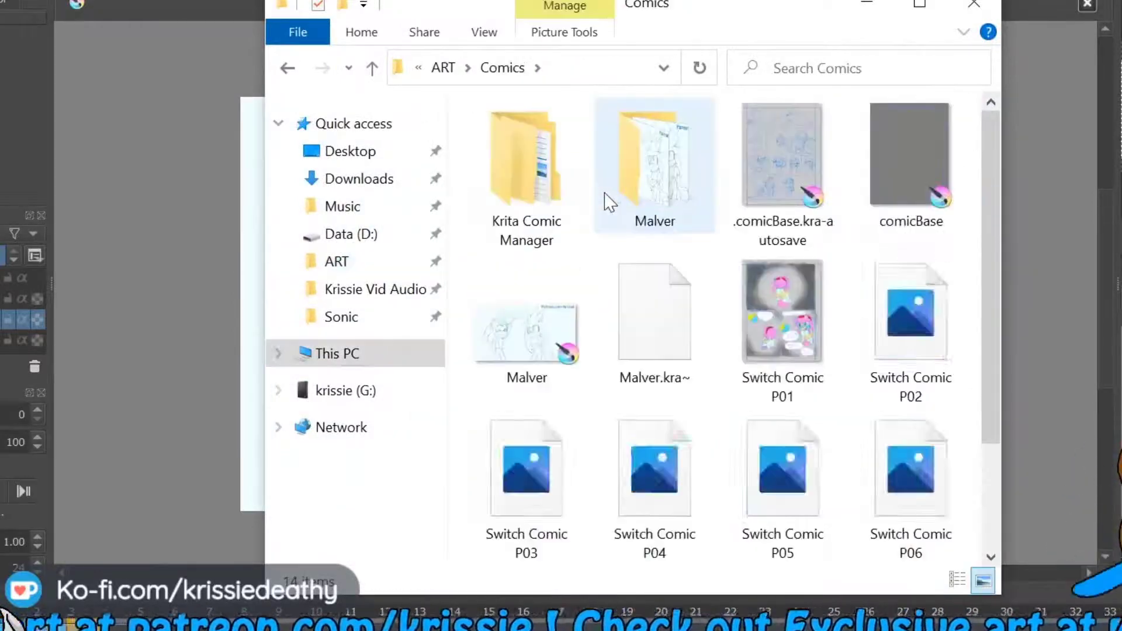
double_click(604, 201)
click(655, 192)
key(Delete)
click(556, 316)
key(Delete)
click(544, 276)
key(Delete)
click(867, 3)
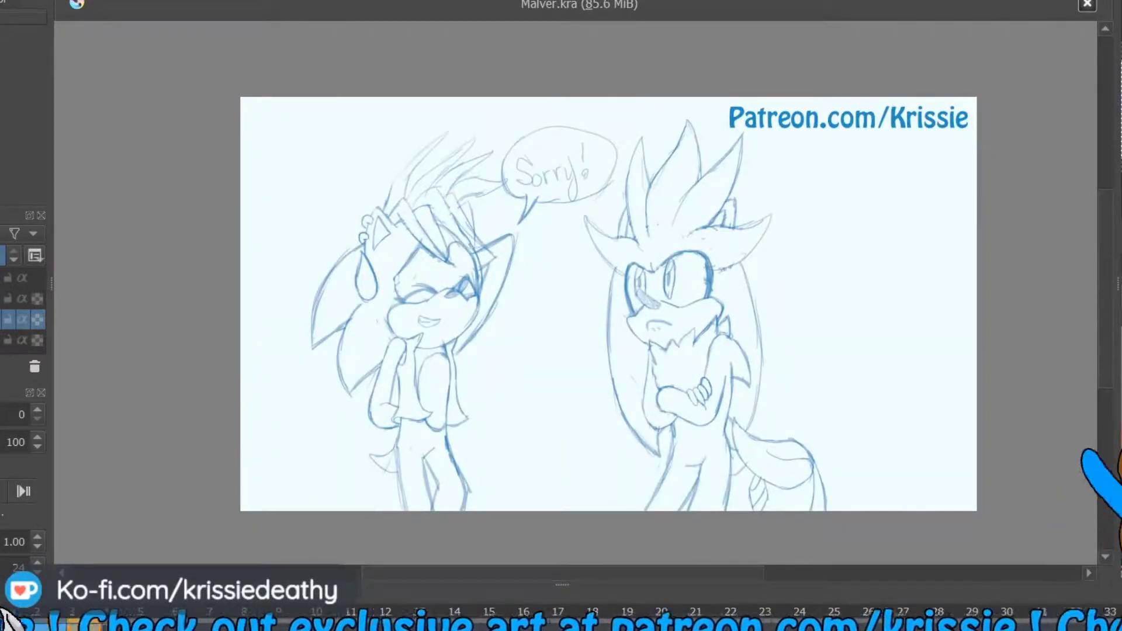
- On a blank sketch frame, rough in the right-hand character's head circle with face guidelines and the curved tail over the onion skin
key(Delete)
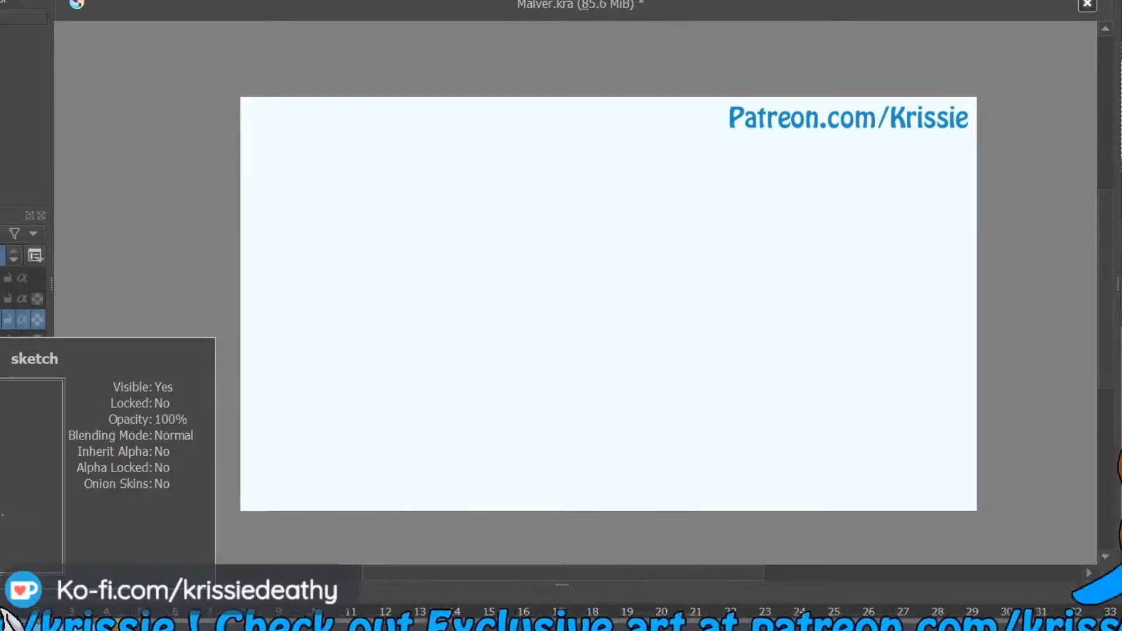
key(ctrl+z)
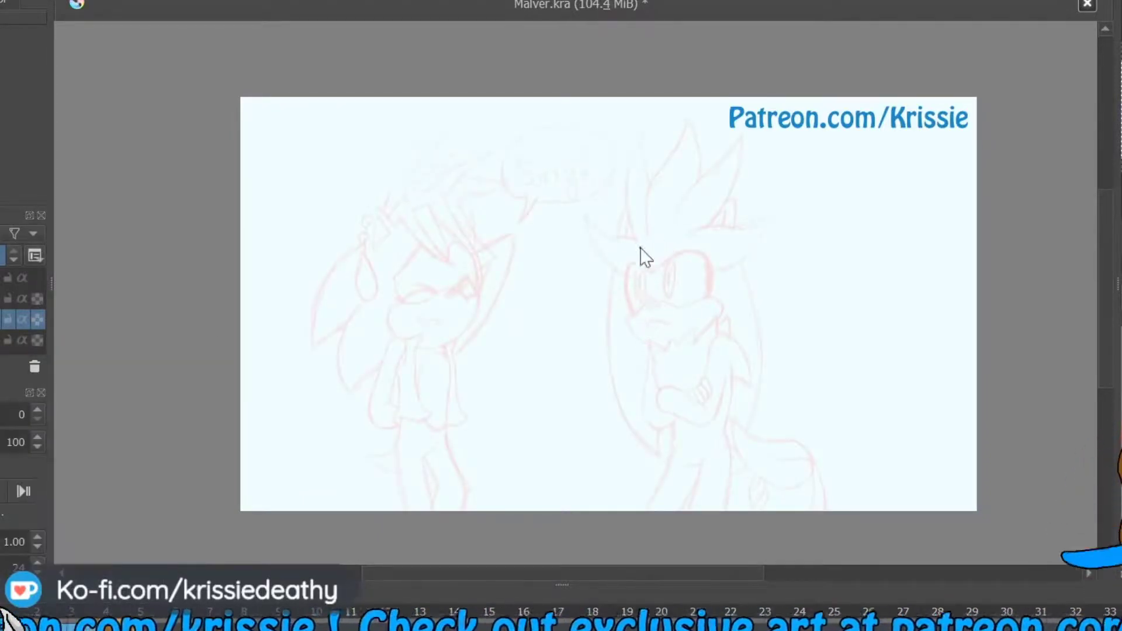
mouse_move(703, 246)
mouse_down()
mouse_move(725, 304)
mouse_move(709, 377)
mouse_move(697, 336)
mouse_up()
scroll(738, 243, up, 3)
mouse_move(677, 299)
mouse_down()
mouse_move(759, 338)
mouse_move(795, 417)
mouse_move(744, 400)
mouse_move(783, 363)
mouse_up()
drag(728, 342, 782, 352)
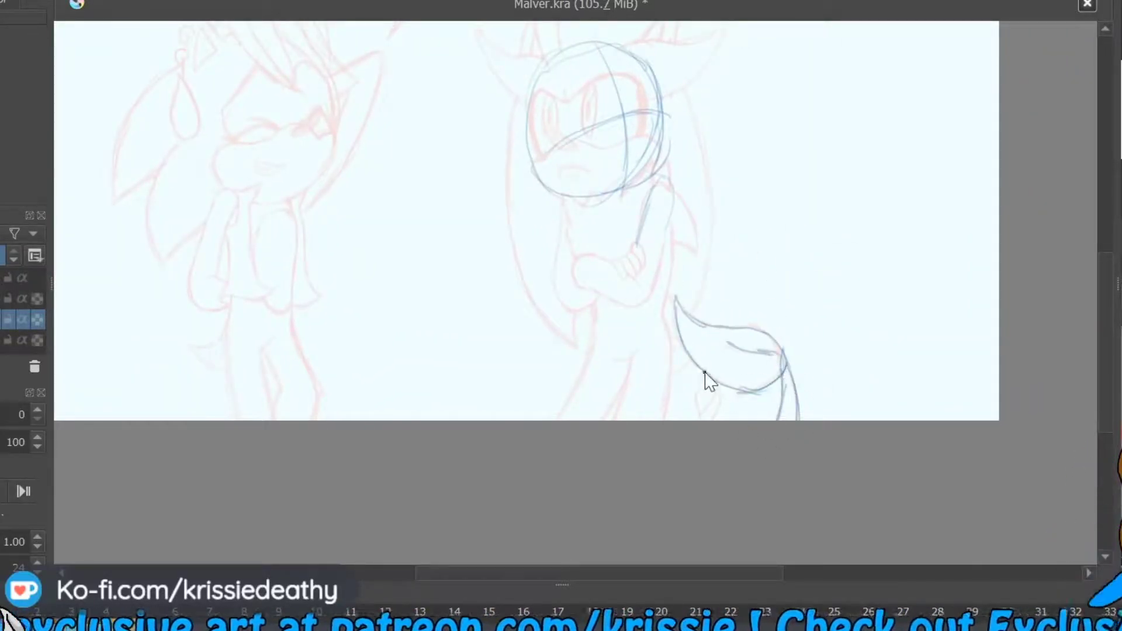
- Sketch the right-hand character's torso sides, shoulder and legs beneath the head circle
drag(572, 210, 597, 360)
drag(672, 193, 654, 336)
drag(670, 275, 665, 418)
drag(597, 345, 583, 399)
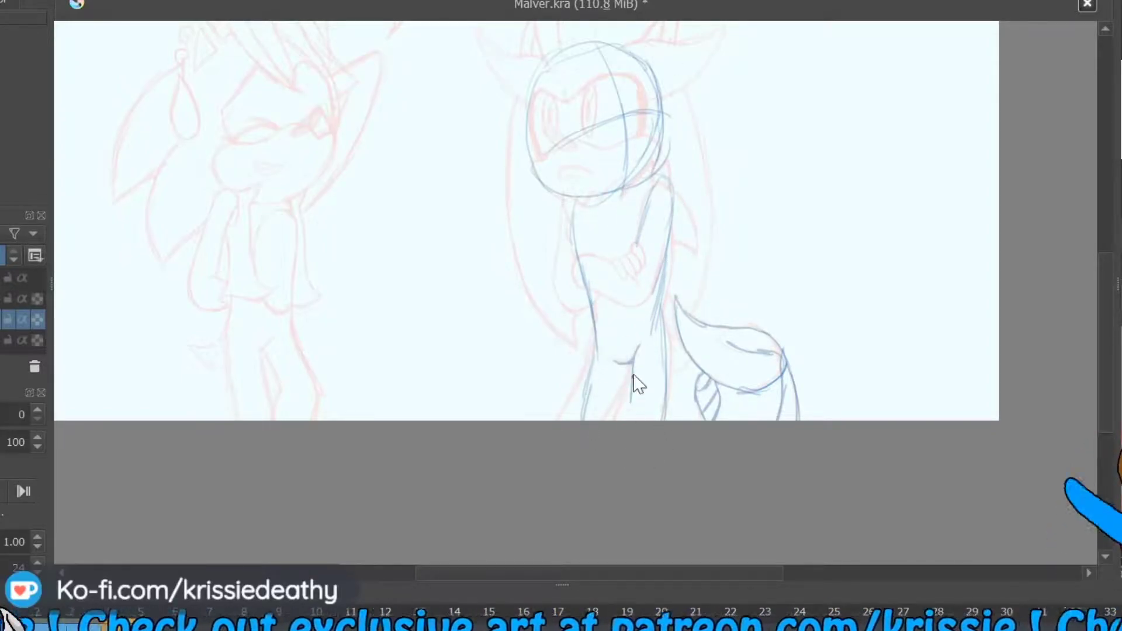
- Sketch the right-hand character's muzzle with its curved upper edge, cheeks and small open mouth inside the head circle
scroll(596, 117, up, 2)
drag(668, 297, 529, 319)
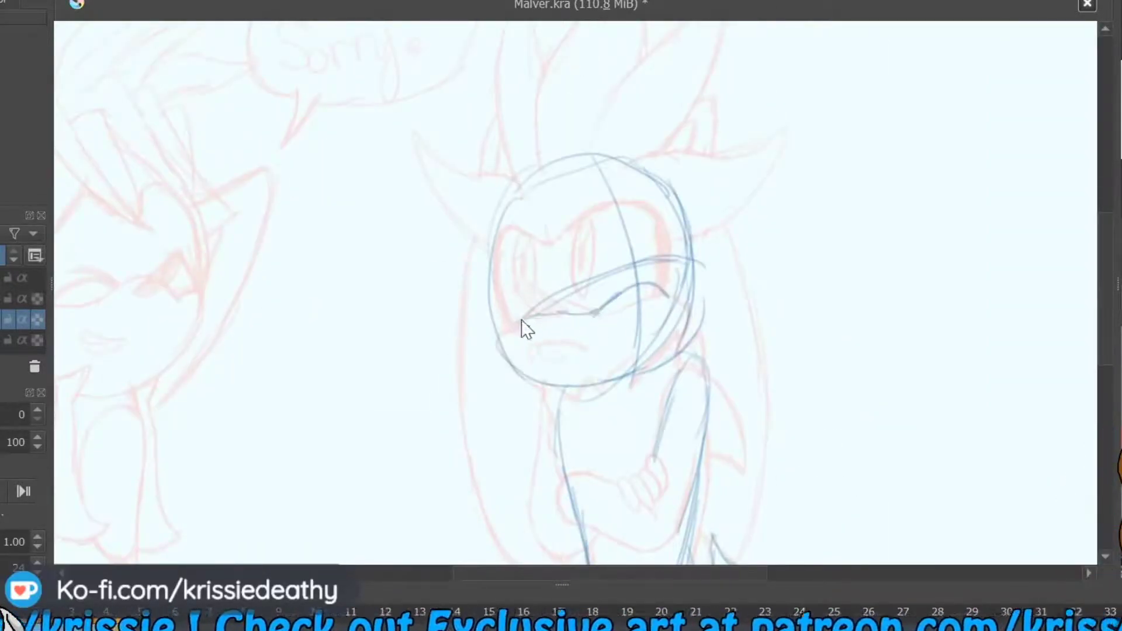
key(ctrl+z)
drag(665, 315, 587, 327)
drag(611, 319, 547, 383)
drag(687, 300, 634, 377)
drag(599, 357, 621, 339)
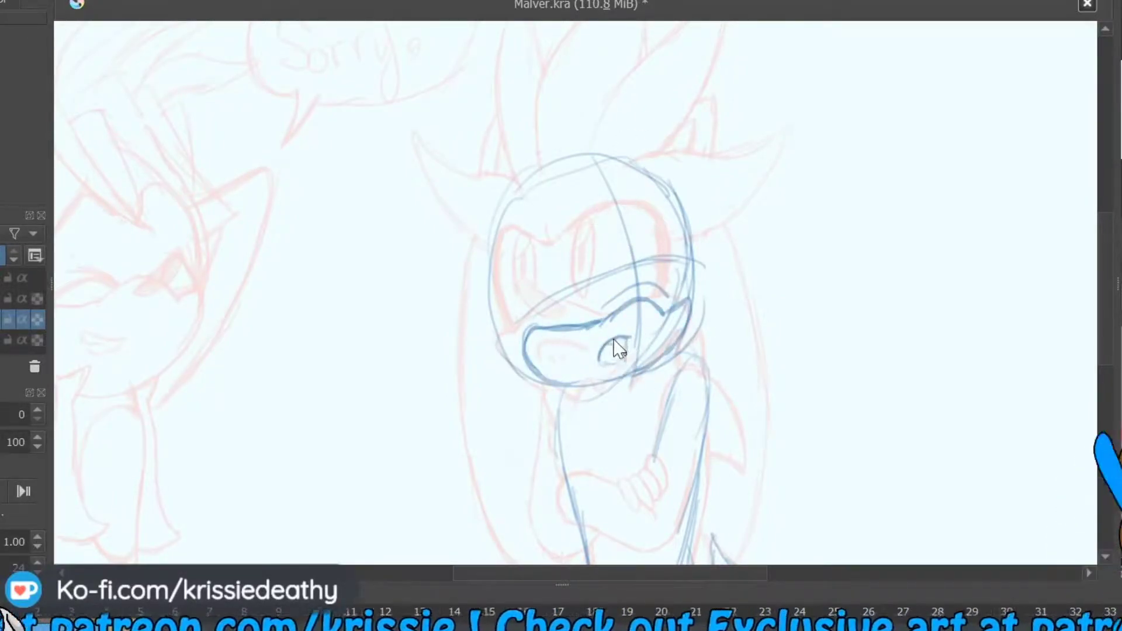
key(ctrl+z)
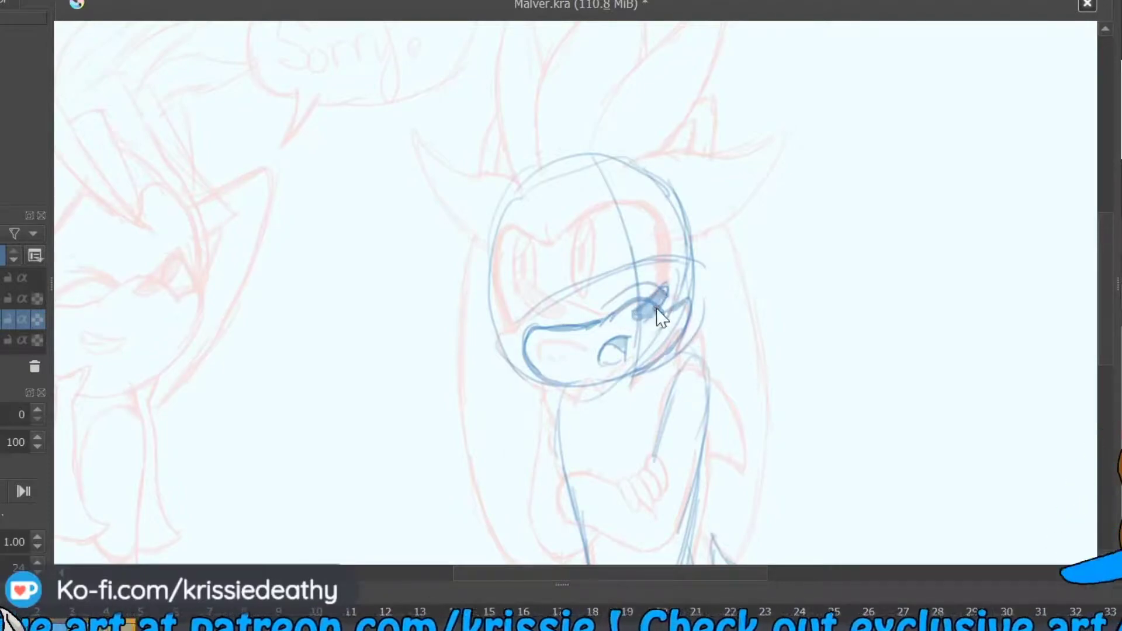
- Outline the right-hand character's half-lidded eyes and add two pointed ears on top of the head circle
mouse_move(534, 295)
mouse_down()
mouse_move(629, 257)
mouse_move(693, 257)
mouse_up()
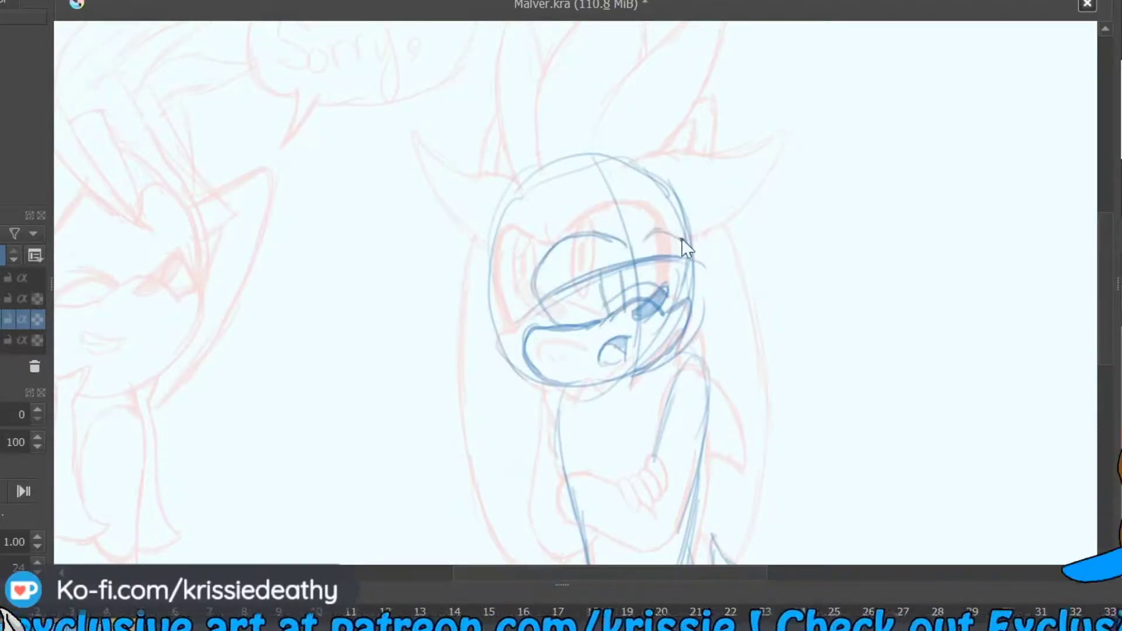
drag(671, 310, 678, 263)
drag(502, 258, 562, 180)
drag(635, 163, 687, 123)
drag(694, 120, 681, 219)
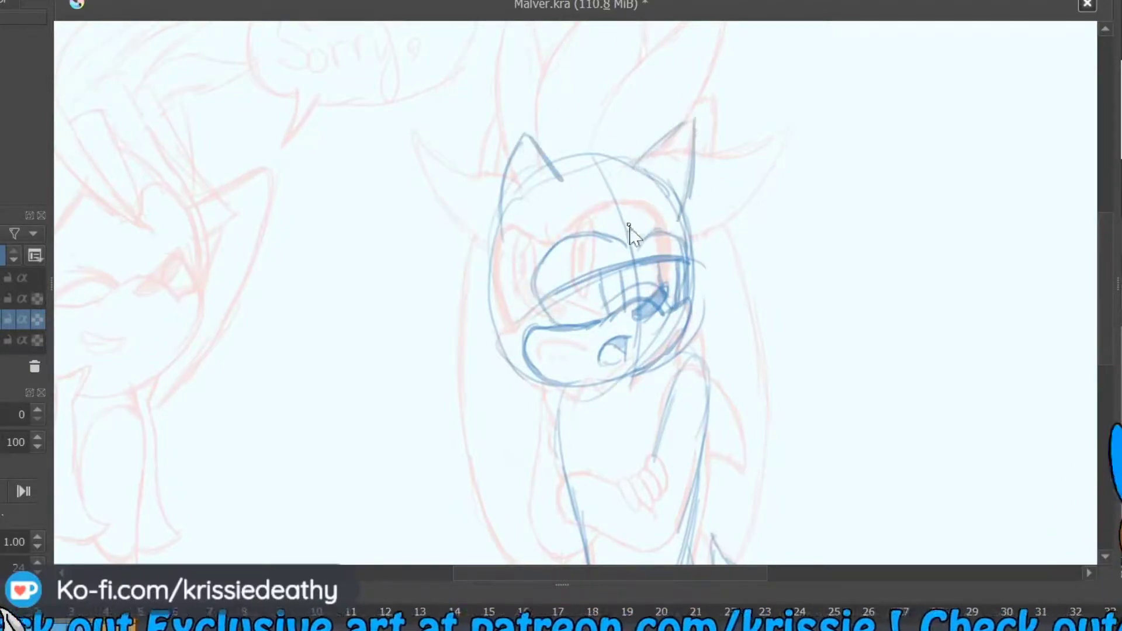
drag(570, 234, 549, 252)
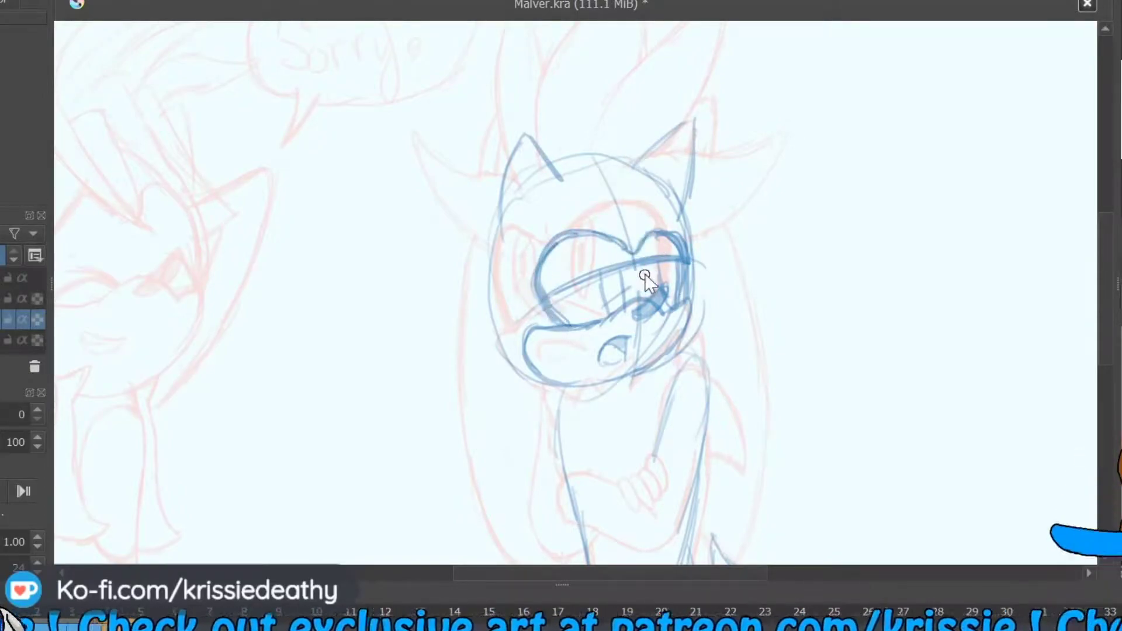
- Sketch the right-hand character's crossed arms with fingers, the chest fur edges and the inner ear lines
mouse_move(636, 316)
mouse_down()
mouse_move(666, 288)
mouse_move(581, 288)
mouse_move(687, 258)
mouse_move(691, 342)
mouse_up()
drag(559, 390, 541, 539)
mouse_move(567, 480)
mouse_down()
mouse_move(672, 538)
mouse_move(709, 376)
mouse_move(660, 450)
mouse_up()
drag(588, 399, 560, 462)
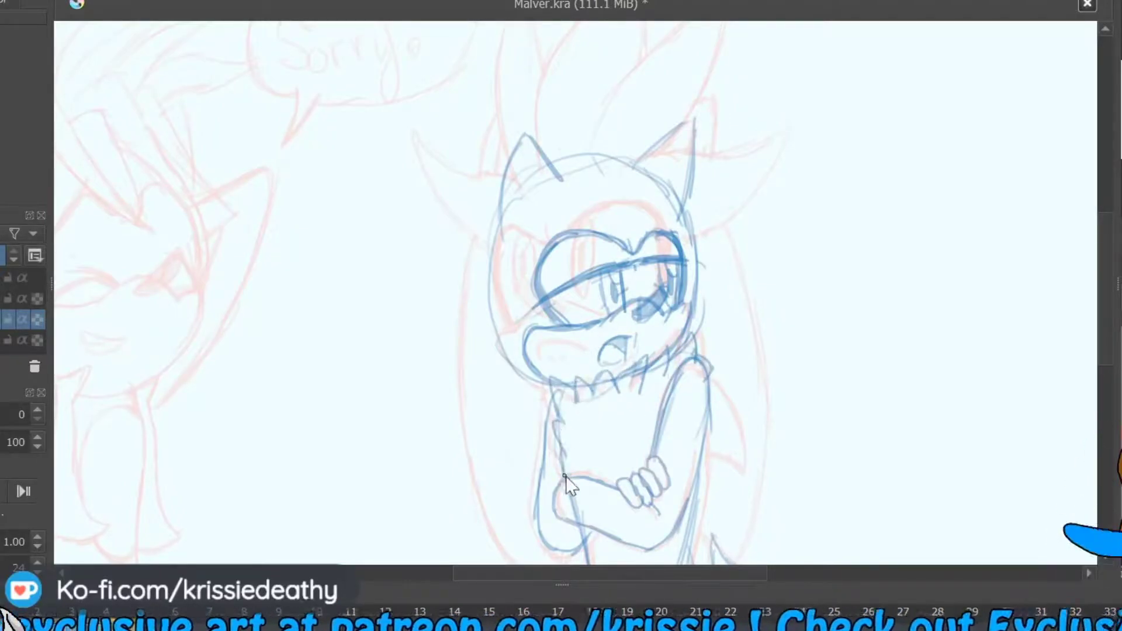
drag(534, 168, 515, 211)
drag(699, 148, 692, 210)
- Redraw the right-hand character's legs and add the quill behind the shoulder and the lines joining the tail to the hip
scroll(819, 141, down, 5)
drag(649, 240, 626, 418)
drag(709, 342, 689, 418)
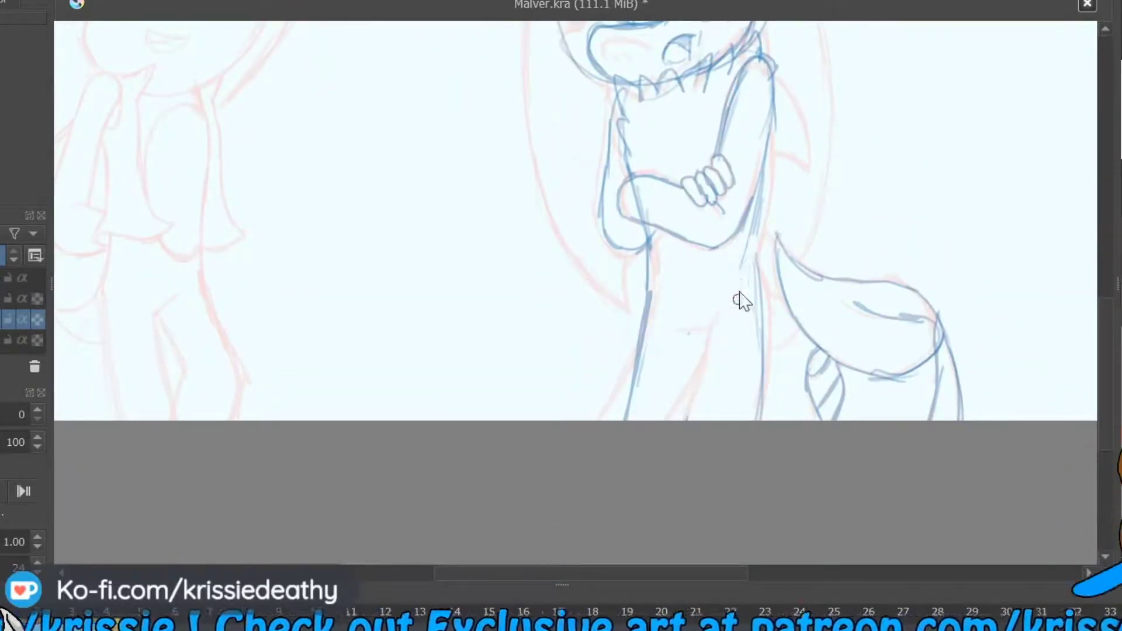
mouse_move(763, 58)
mouse_down()
mouse_move(806, 175)
mouse_move(801, 204)
mouse_up()
drag(760, 258, 761, 418)
drag(766, 295, 794, 302)
drag(766, 344, 794, 342)
drag(718, 318, 692, 419)
drag(735, 88, 727, 95)
- Sketch the tall pointed quills rising from the top of the right-hand character's head
scroll(727, 95, up, 5)
drag(515, 130, 539, 225)
drag(490, 37, 466, 178)
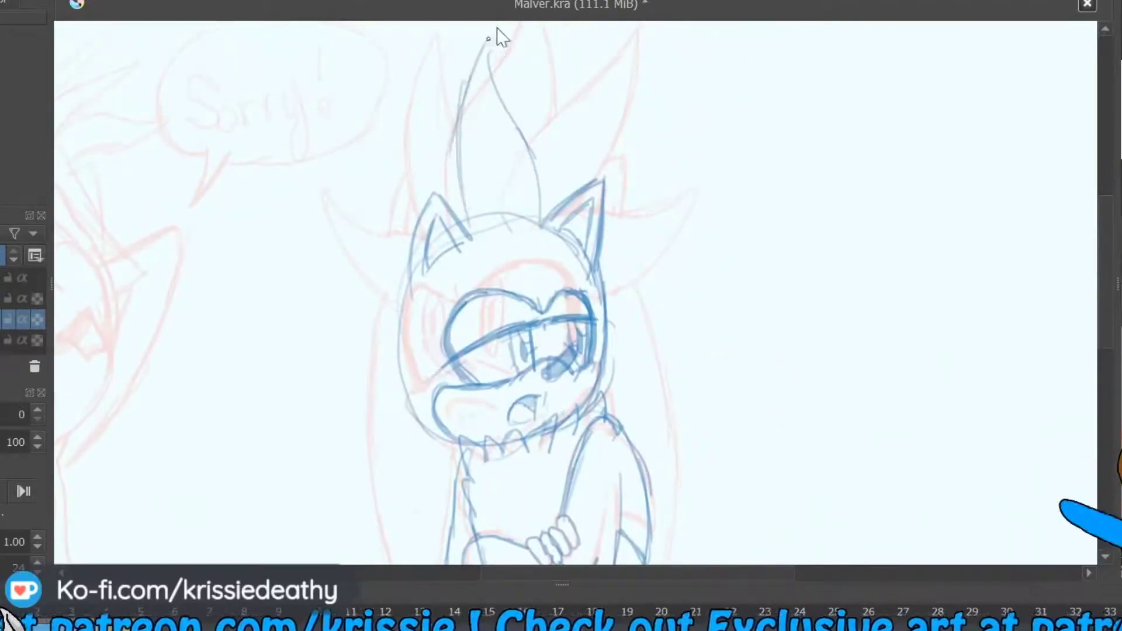
mouse_move(503, 26)
mouse_down()
mouse_move(461, 231)
mouse_move(538, 187)
mouse_up()
drag(549, 35, 579, 175)
mouse_move(603, 201)
mouse_down()
mouse_move(649, 170)
mouse_move(588, 290)
mouse_up()
drag(494, 106, 445, 222)
drag(421, 29, 416, 252)
- Sketch the curved pointed tuft sweeping out from the far side of the right-hand character's head, below the ear
drag(398, 257, 468, 249)
drag(345, 225, 450, 333)
drag(448, 245, 484, 263)
drag(392, 258, 458, 275)
drag(326, 184, 399, 328)
key(ctrl+z)
drag(327, 205, 450, 275)
drag(327, 207, 403, 336)
- Draw the right-hand character's long back quills hanging down on both sides of the body
scroll(418, 181, down, 5)
drag(351, 166, 388, 489)
drag(385, 444, 436, 529)
drag(365, 155, 401, 501)
drag(362, 429, 439, 530)
drag(588, 105, 612, 251)
drag(610, 213, 613, 290)
drag(538, 339, 602, 270)
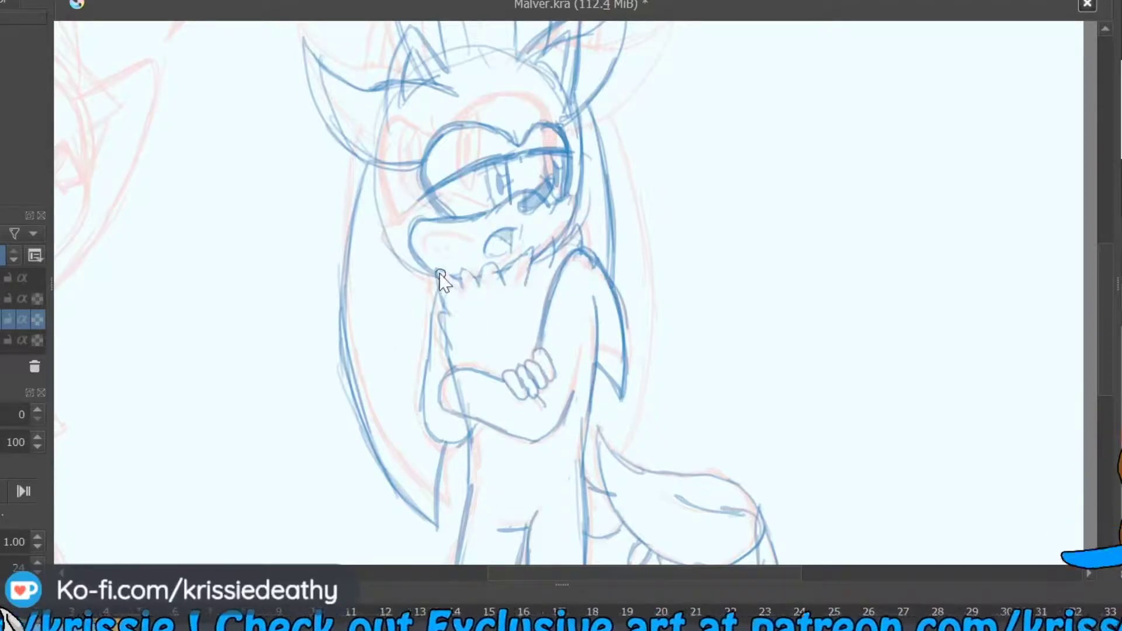
- Add a jagged fur collar under the right-hand character's chin and erase the leftover head construction lines
drag(512, 283, 433, 280)
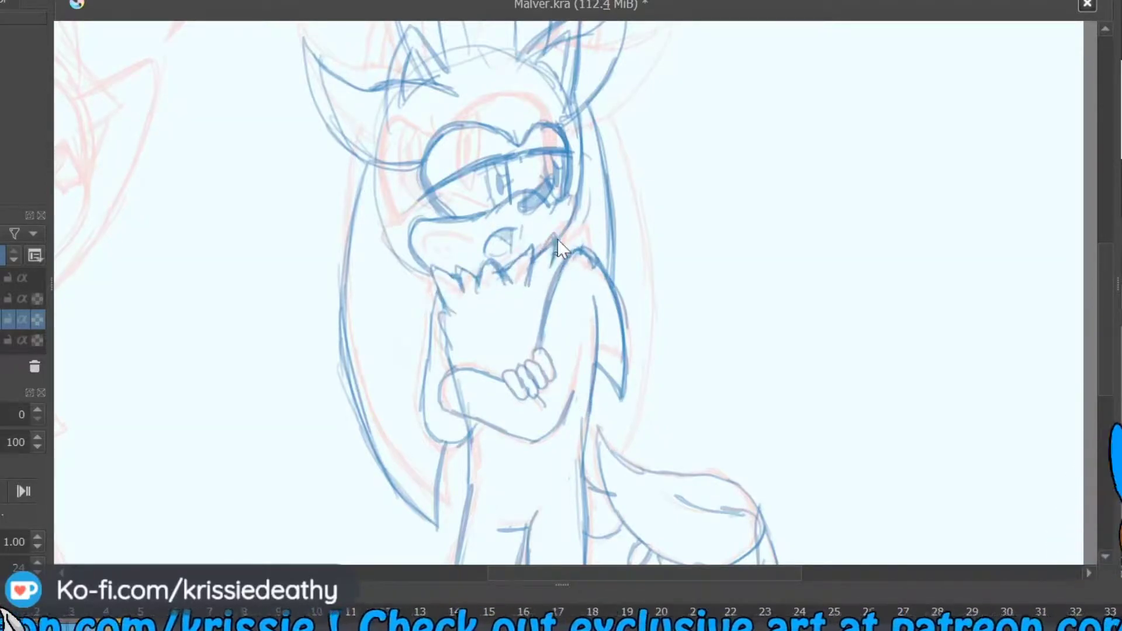
drag(561, 251, 590, 201)
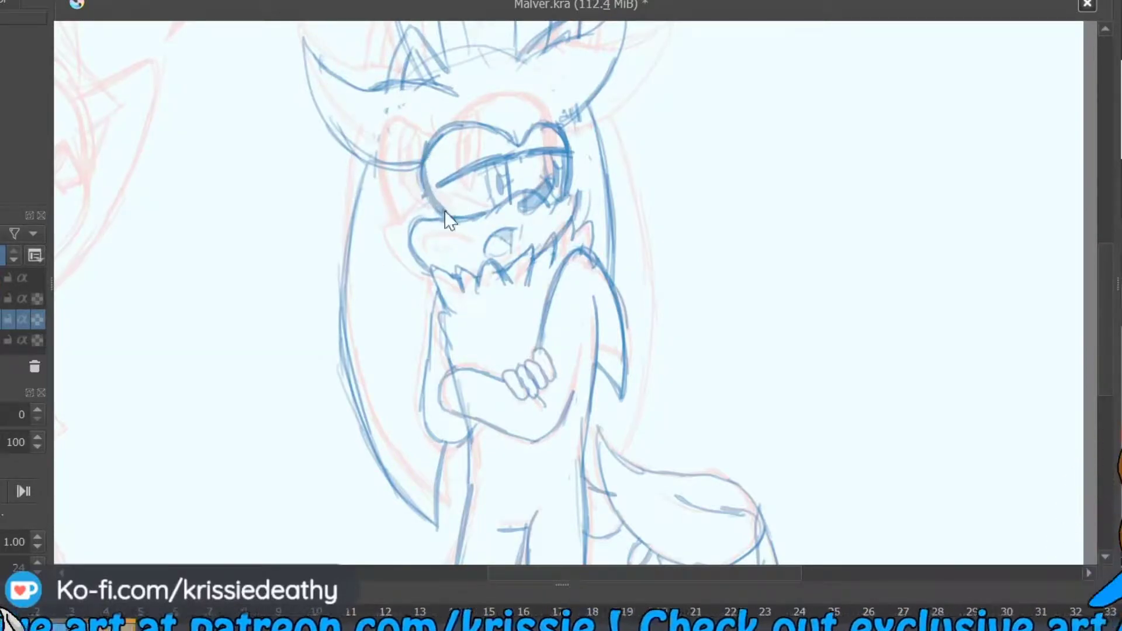
key(minus)
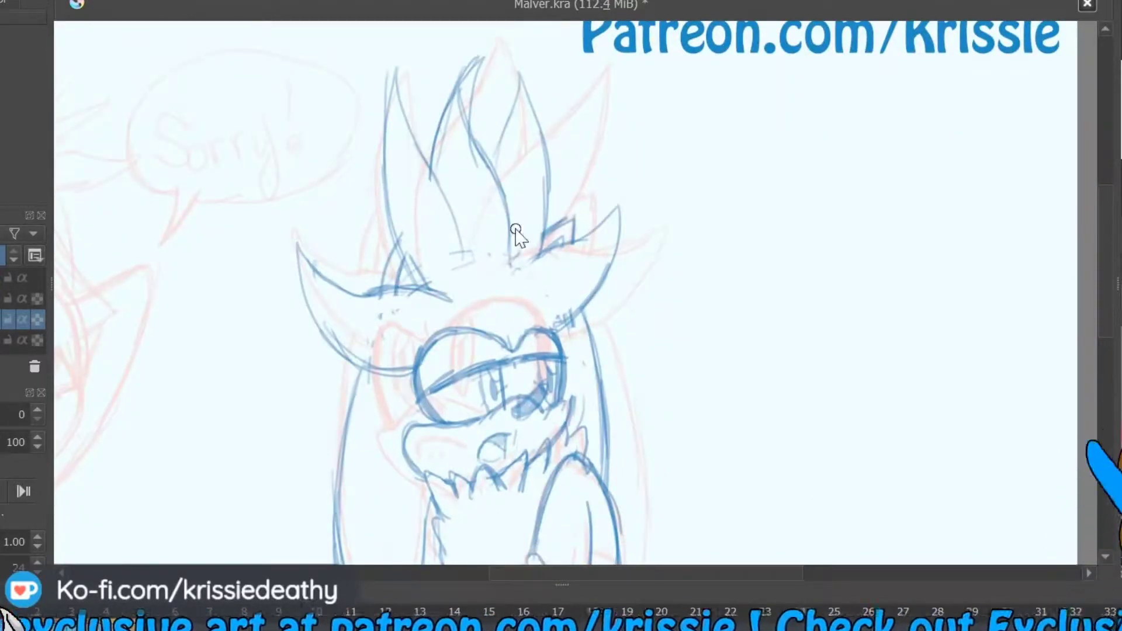
key(plus)
scroll(573, 292, up, 3)
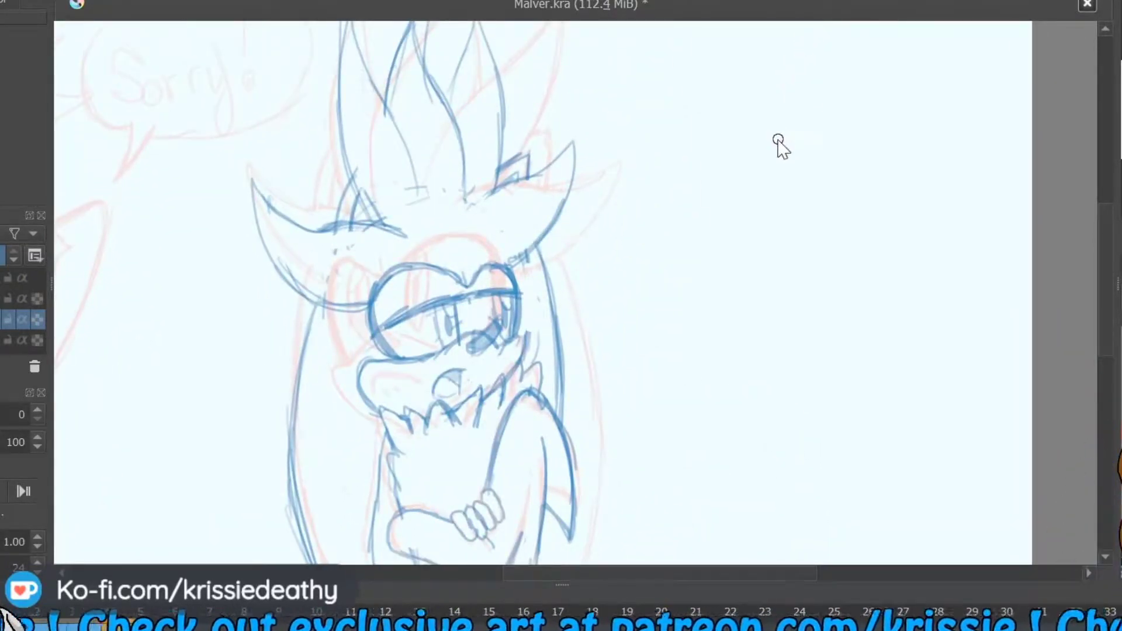
- Handwrite "So, what did you want to tell me?" beside the right-hand character and enclose it in a speech bubble
mouse_move(673, 84)
mouse_down()
mouse_move(719, 105)
mouse_move(806, 40)
mouse_move(871, 50)
mouse_move(933, 90)
mouse_up()
mouse_move(685, 143)
mouse_down()
mouse_move(752, 156)
mouse_move(819, 138)
mouse_move(912, 142)
mouse_move(745, 189)
mouse_move(777, 211)
mouse_up()
drag(792, 178, 796, 193)
click(796, 201)
mouse_move(665, 49)
mouse_down()
mouse_move(643, 204)
mouse_move(1028, 91)
mouse_up()
drag(818, 263, 845, 114)
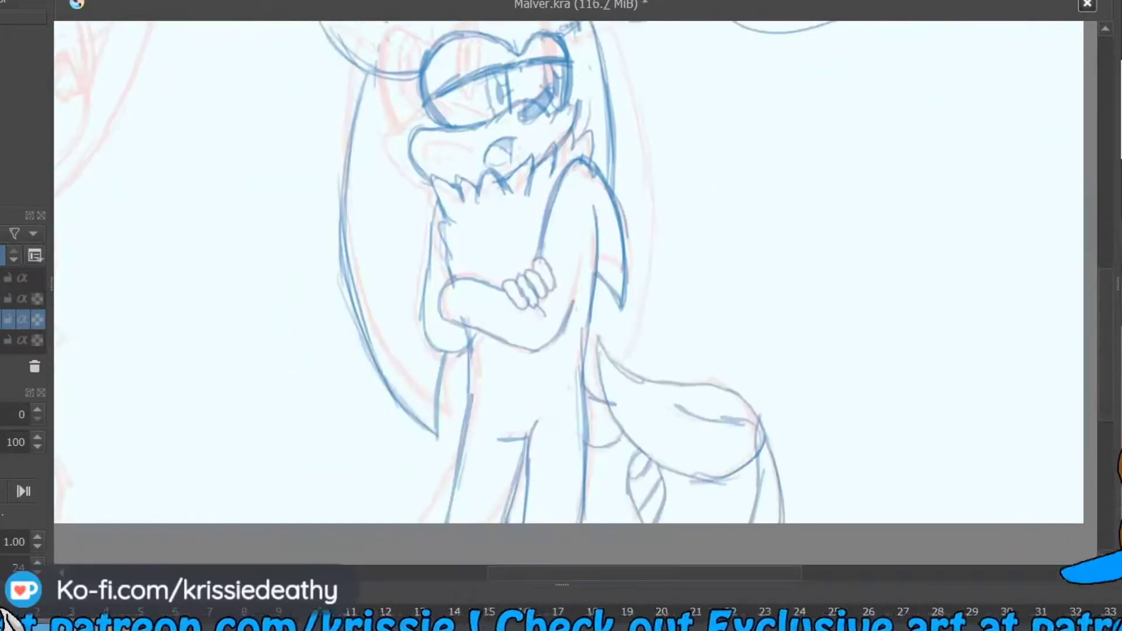
- On a second frame of the right-hand character, erase the eyelids, pupils and mouth and redraw them with the gaze shifted and mouth closed
mouse_move(596, 26)
mouse_down()
mouse_move(556, 108)
mouse_move(540, 304)
mouse_up()
drag(561, 199, 497, 334)
mouse_move(579, 151)
mouse_down()
mouse_move(657, 11)
mouse_move(669, 148)
mouse_up()
drag(567, 377, 477, 384)
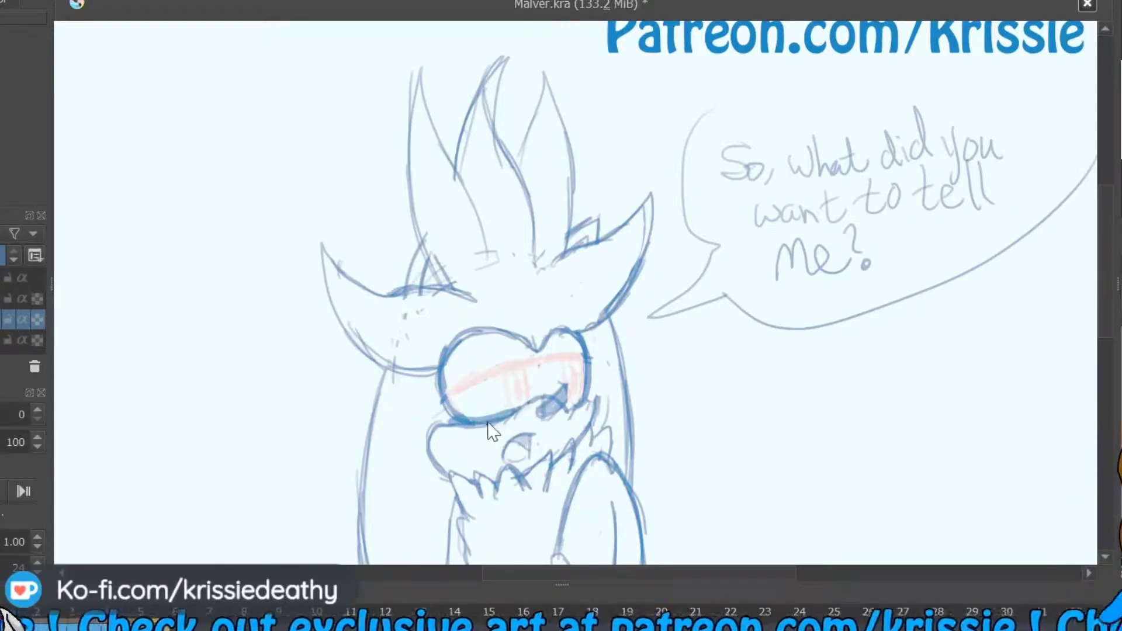
drag(462, 413, 573, 399)
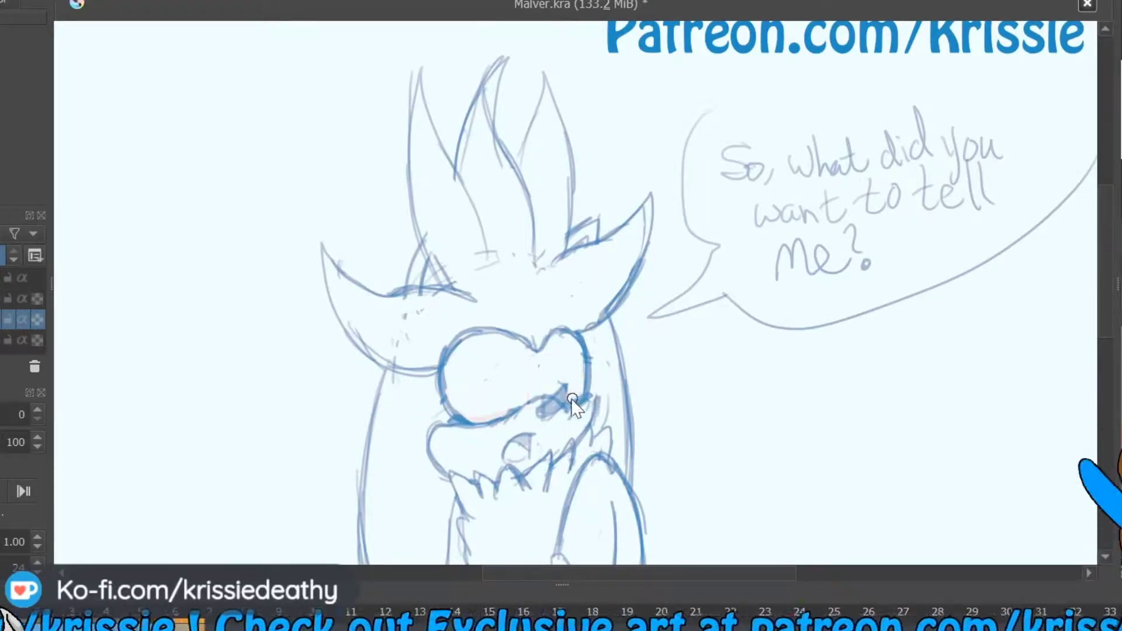
drag(445, 383, 587, 370)
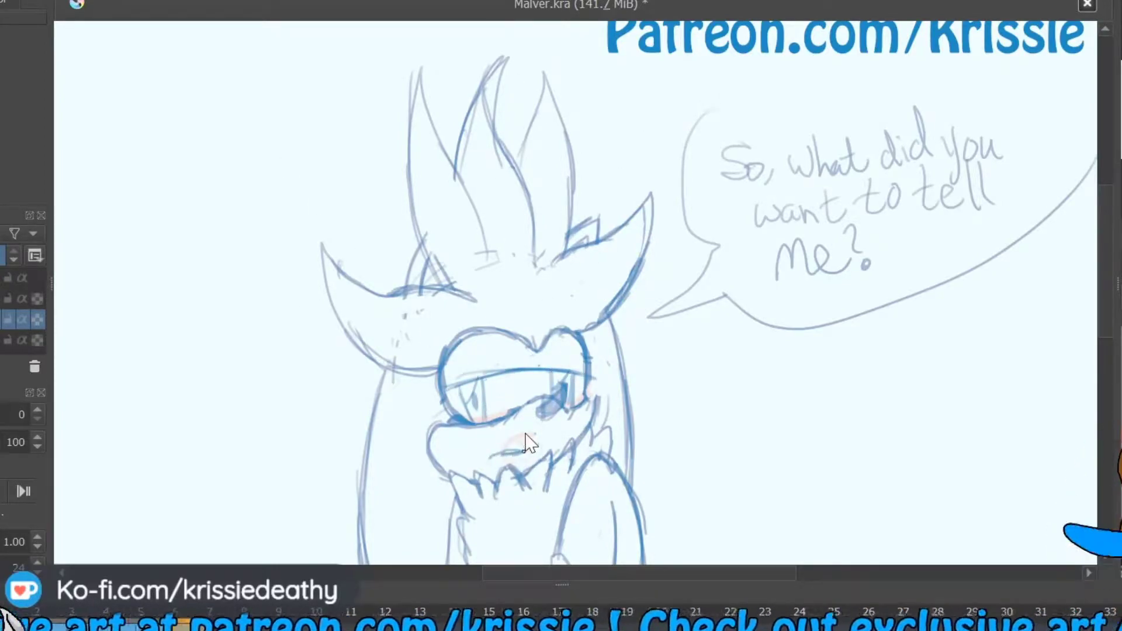
drag(471, 425, 442, 351)
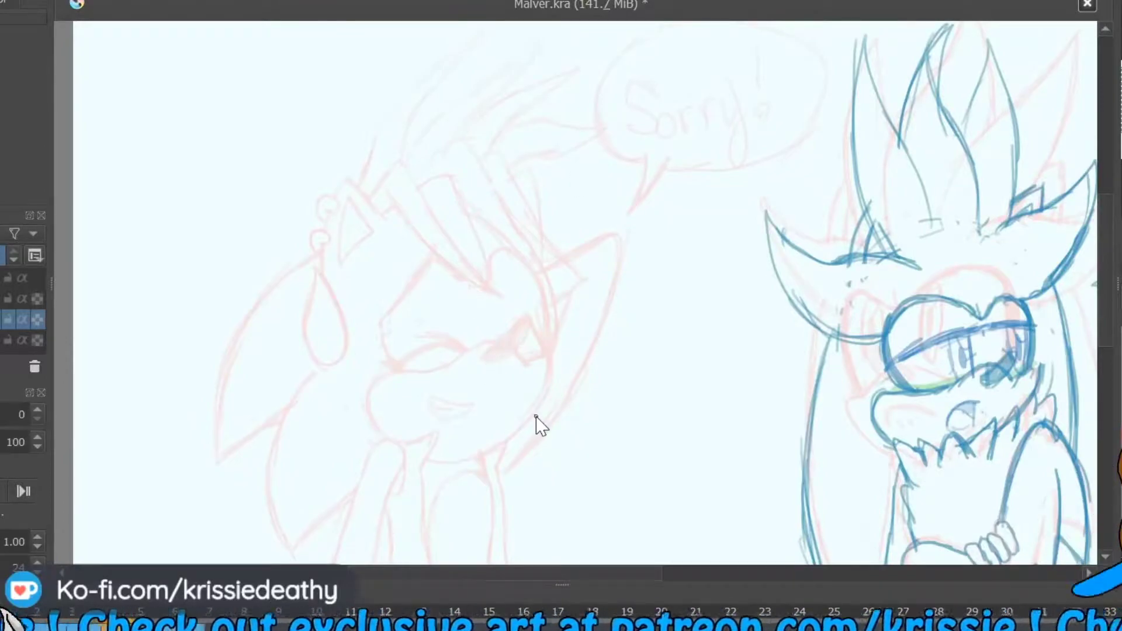
- On the earlier frame, sketch the left-hand character's muzzle, nose, open eyes, raised elbow and ear with earrings over the onion skin
mouse_move(613, 239)
mouse_down()
mouse_move(624, 269)
mouse_move(500, 474)
mouse_up()
mouse_move(526, 358)
mouse_down()
mouse_move(481, 363)
mouse_move(397, 444)
mouse_up()
drag(529, 361, 555, 348)
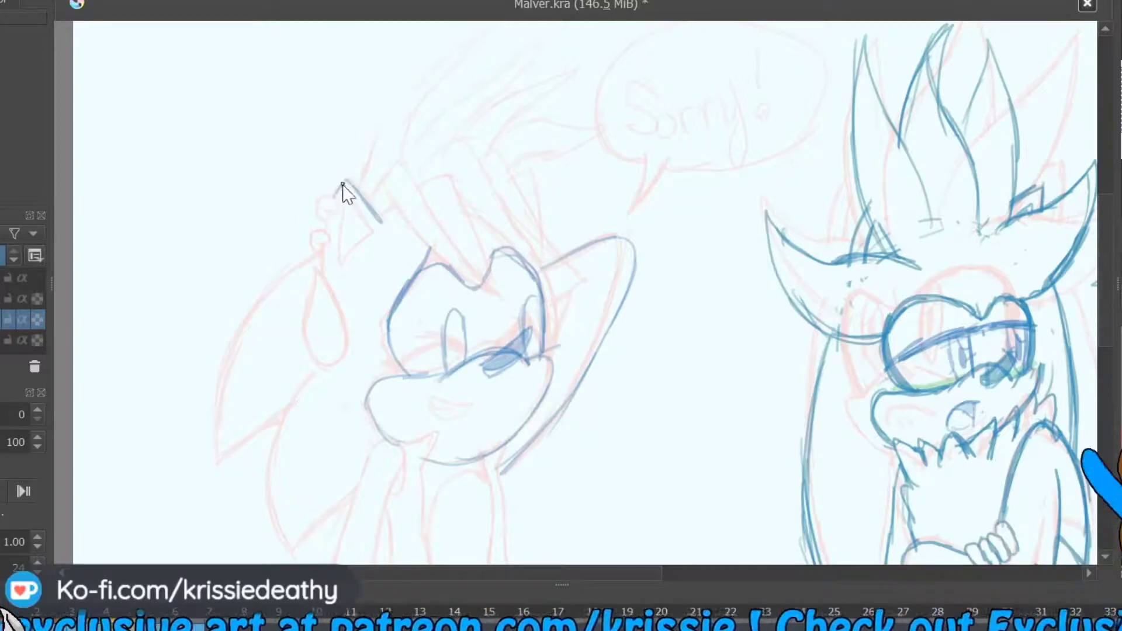
drag(320, 233, 322, 273)
drag(364, 225, 344, 256)
- Sketch the left-hand character's fingers resting on the forehead and the spiky hair sweeping back above them
drag(409, 179, 496, 304)
key(ctrl+z)
mouse_move(380, 175)
mouse_down()
mouse_move(440, 208)
mouse_move(411, 209)
mouse_move(503, 303)
mouse_move(466, 38)
mouse_up()
mouse_move(466, 40)
mouse_down()
mouse_move(416, 136)
mouse_move(471, 150)
mouse_up()
drag(425, 178, 502, 284)
drag(439, 143, 570, 280)
drag(485, 150, 579, 269)
drag(518, 171, 535, 199)
drag(407, 149, 475, 100)
mouse_move(528, 44)
mouse_down()
mouse_move(486, 111)
mouse_move(585, 58)
mouse_up()
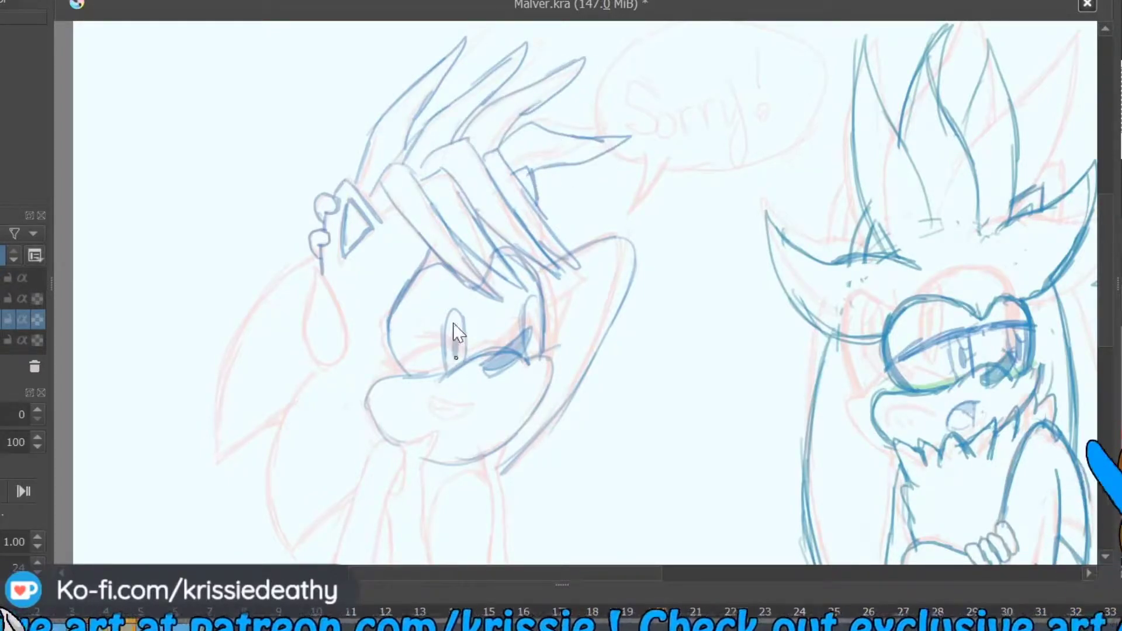
- Sketch the left-hand character's two legs and the small tail behind the hip
scroll(531, 319, down, 5)
drag(390, 345, 404, 509)
drag(436, 409, 459, 505)
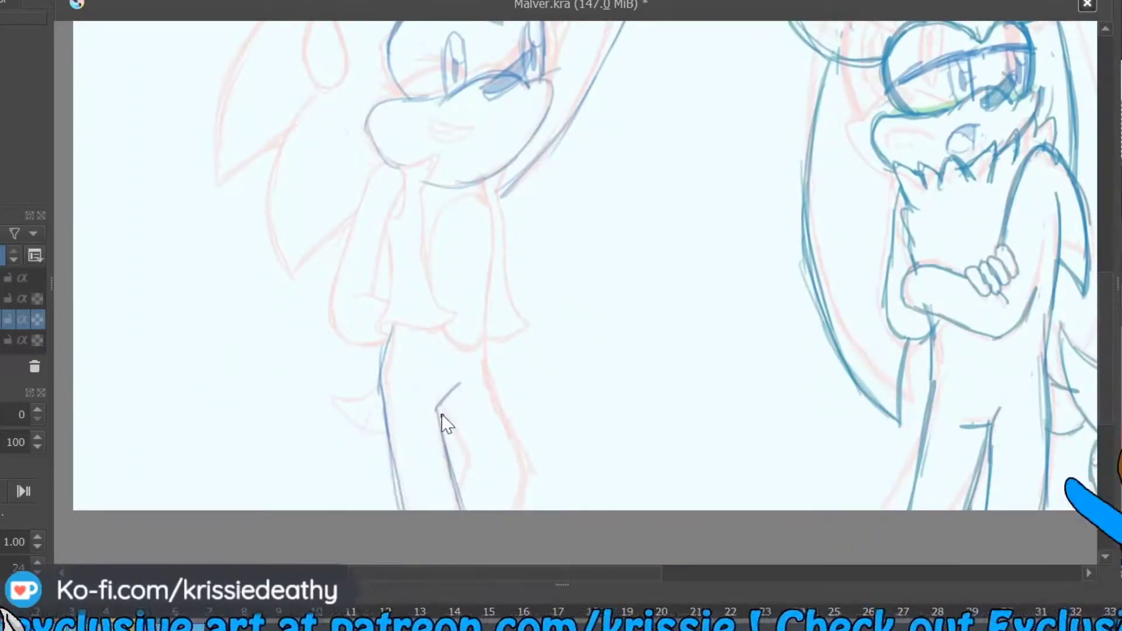
drag(485, 350, 541, 509)
drag(448, 429, 491, 509)
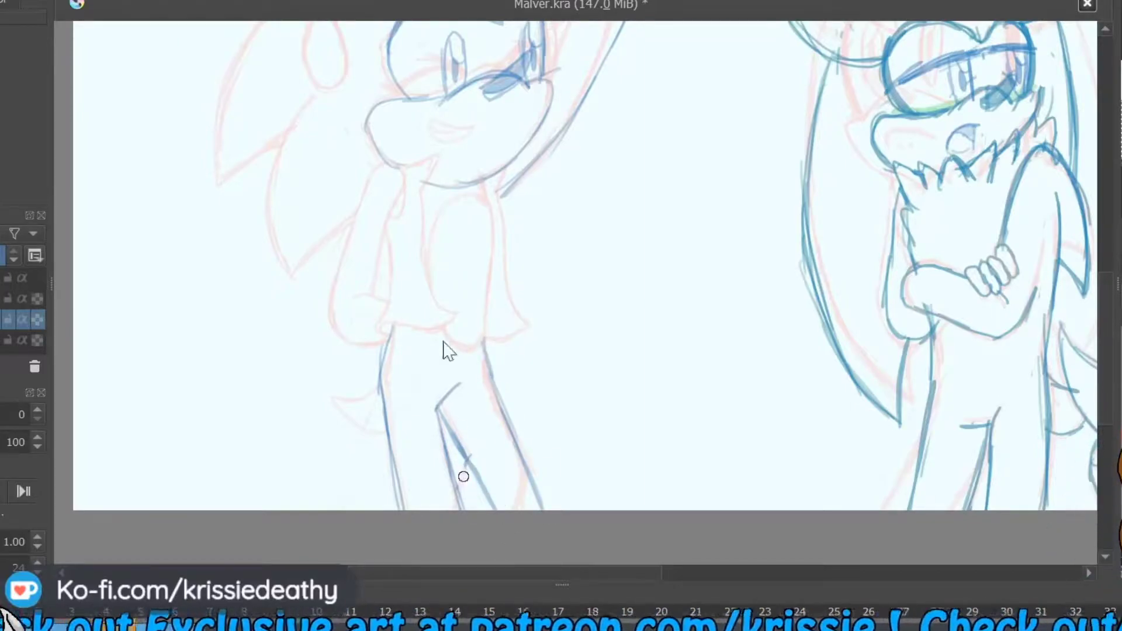
drag(334, 396, 368, 436)
- Sketch the left-hand character's lowered arm and the open vest with its collar and armhole
mouse_move(389, 159)
mouse_down()
mouse_move(437, 156)
mouse_move(427, 328)
mouse_move(380, 330)
mouse_up()
drag(402, 228, 384, 238)
mouse_move(397, 178)
mouse_down()
mouse_move(343, 292)
mouse_move(381, 251)
mouse_move(404, 171)
mouse_move(388, 163)
mouse_up()
mouse_move(496, 176)
mouse_down()
mouse_move(501, 267)
mouse_move(468, 345)
mouse_up()
mouse_move(433, 202)
mouse_down()
mouse_move(506, 280)
mouse_move(514, 348)
mouse_up()
- Draw the left-hand character's two large pointed back quills behind the head and shoulder
scroll(410, 234, up, 3)
drag(377, 178, 283, 320)
drag(310, 233, 280, 390)
drag(383, 292, 342, 459)
drag(332, 401, 345, 485)
drag(349, 479, 424, 412)
drag(374, 295, 330, 485)
- Add the left-hand character's open smile, the lines between face and raised arm, and the vest's collar and hem edges
drag(496, 337, 535, 338)
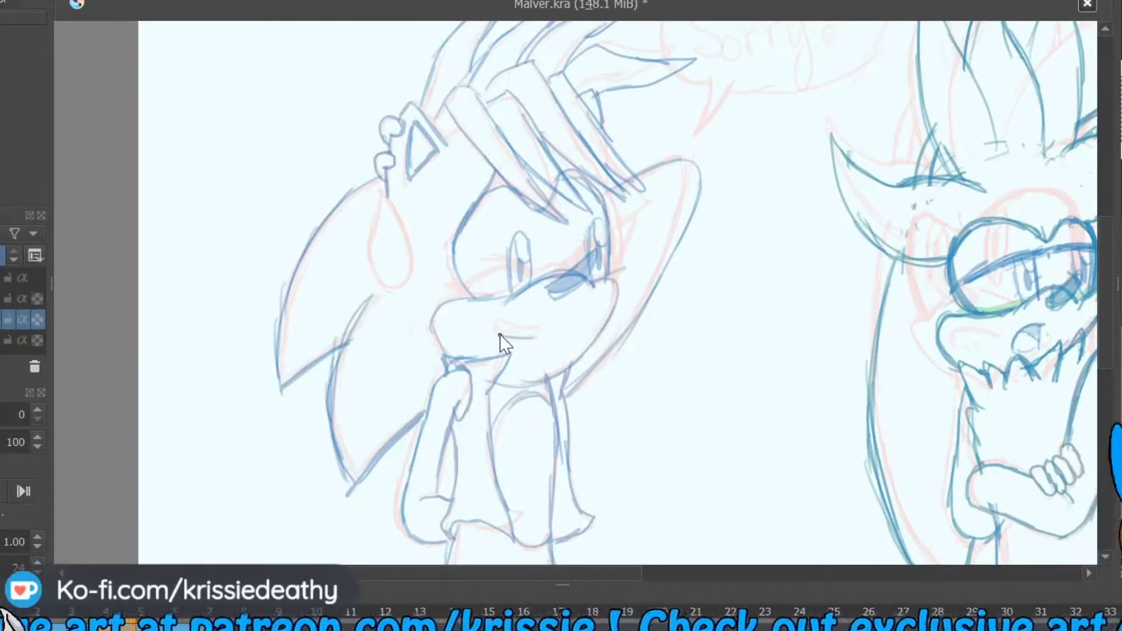
drag(702, 292, 491, 263)
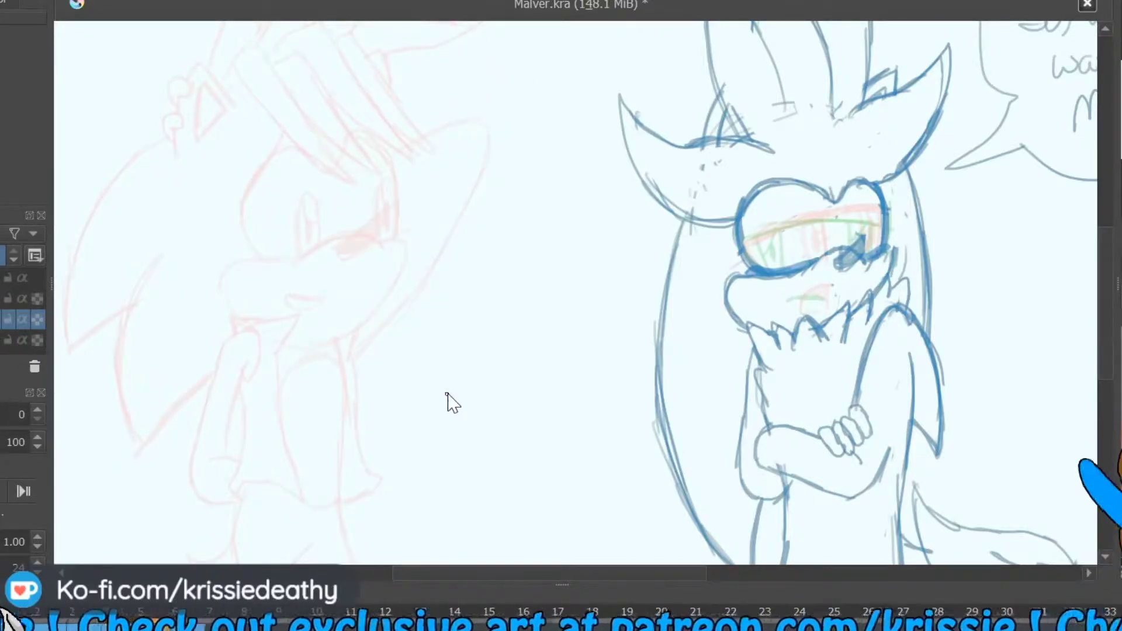
drag(436, 175, 398, 240)
drag(450, 155, 400, 222)
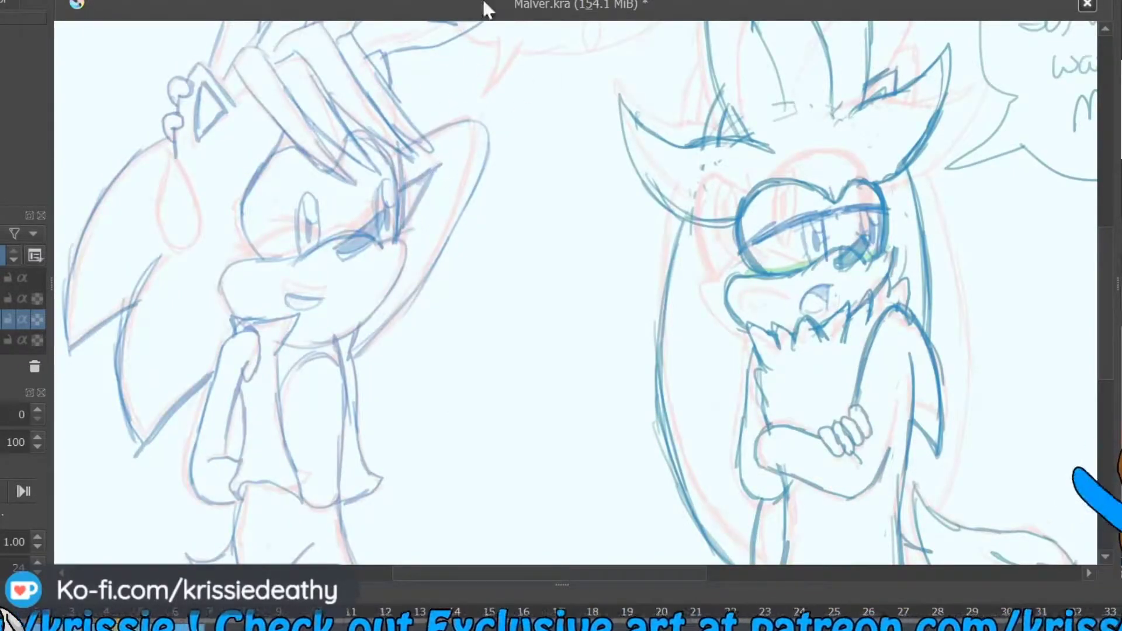
key(ctrl+z)
drag(418, 164, 402, 173)
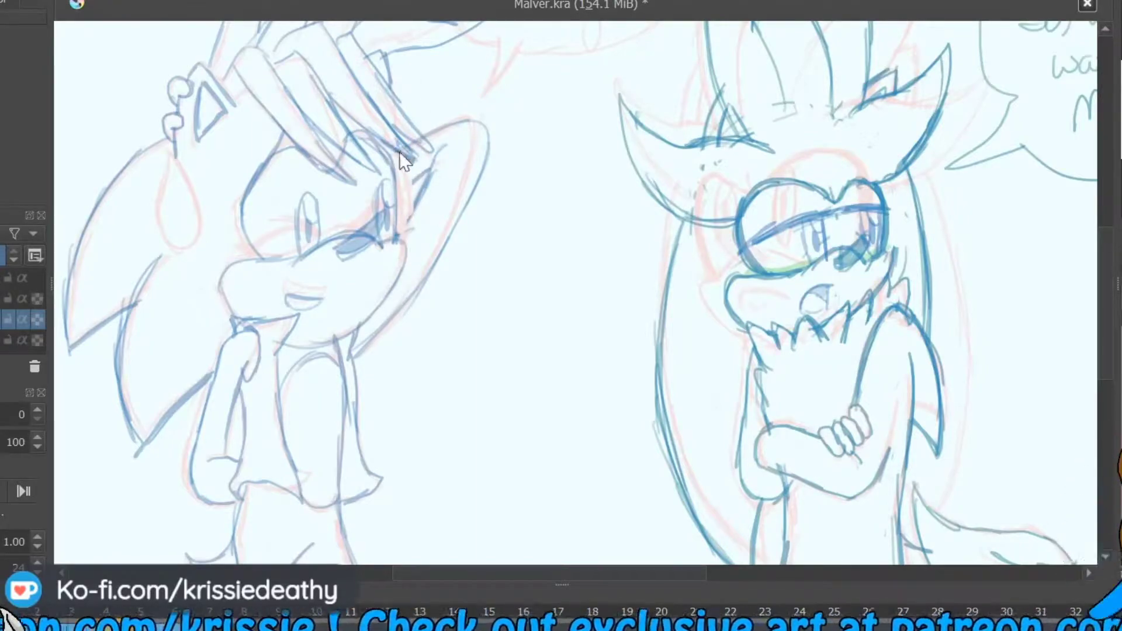
drag(222, 314, 235, 325)
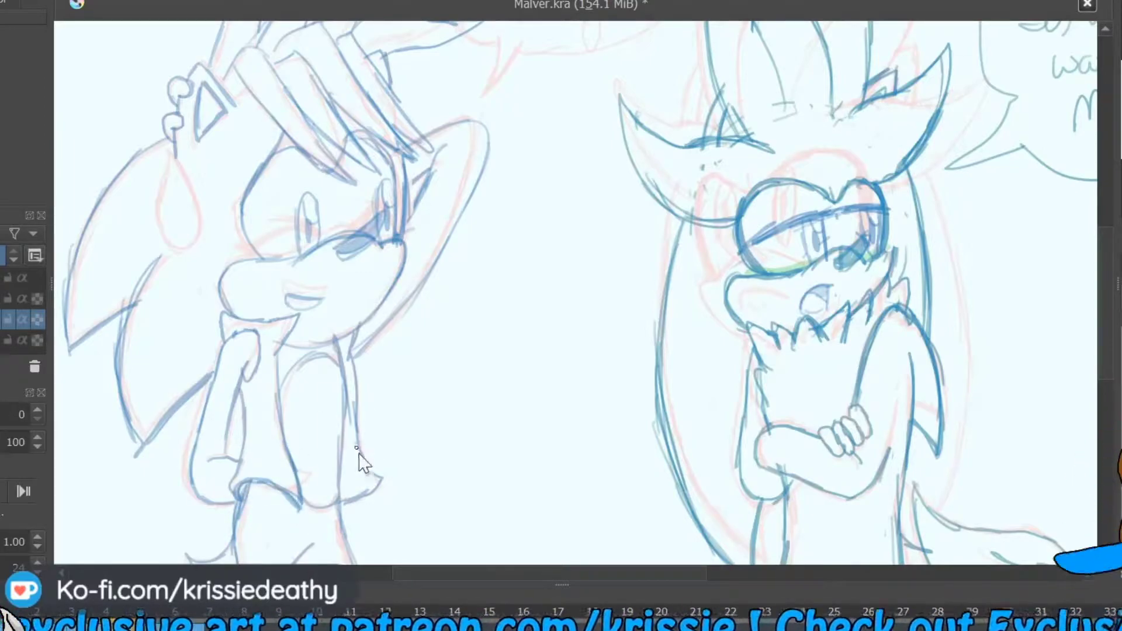
- On the next frame, sketch the left-hand character's muzzle, jaw and the two sides of the torso over the onion skin
key(Delete)
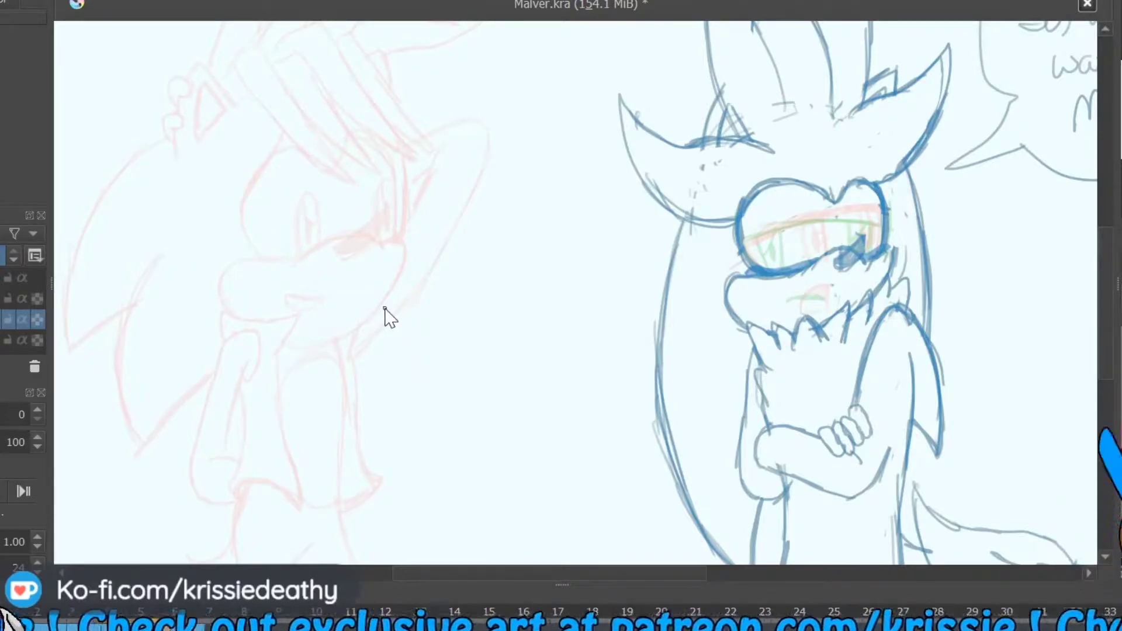
mouse_move(351, 248)
mouse_down()
mouse_move(228, 296)
mouse_move(389, 258)
mouse_move(345, 331)
mouse_up()
drag(401, 254, 351, 334)
drag(247, 365, 215, 558)
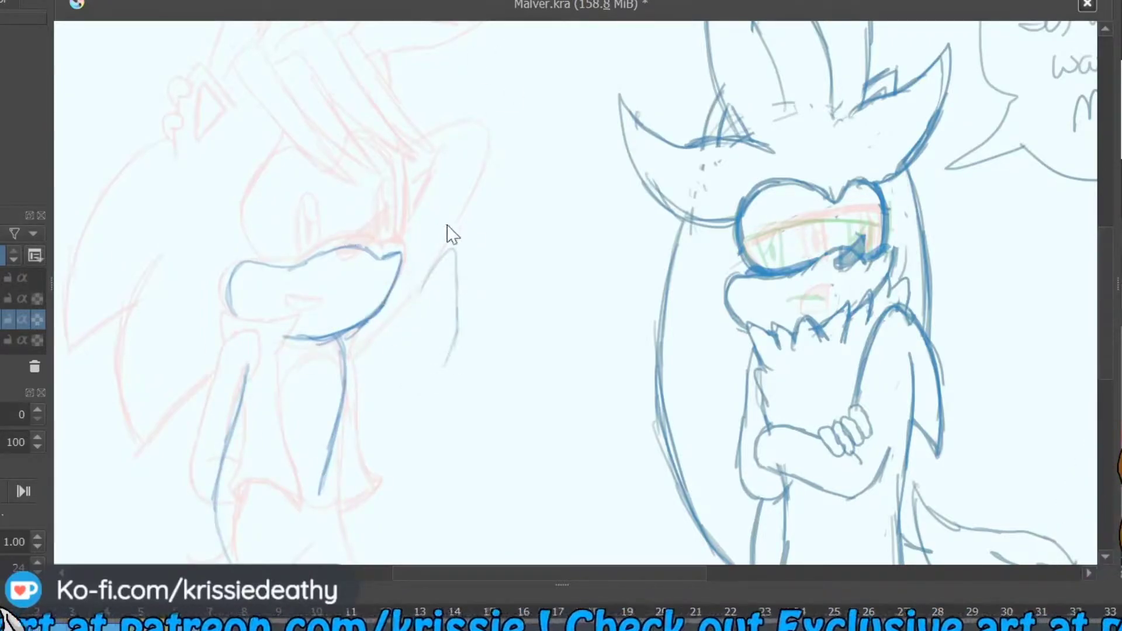
- Sketch the left-hand character's bent legs, hips, small tail and the arm angled back behind the waist
scroll(440, 233, down, 5)
drag(268, 281, 336, 369)
drag(309, 331, 330, 425)
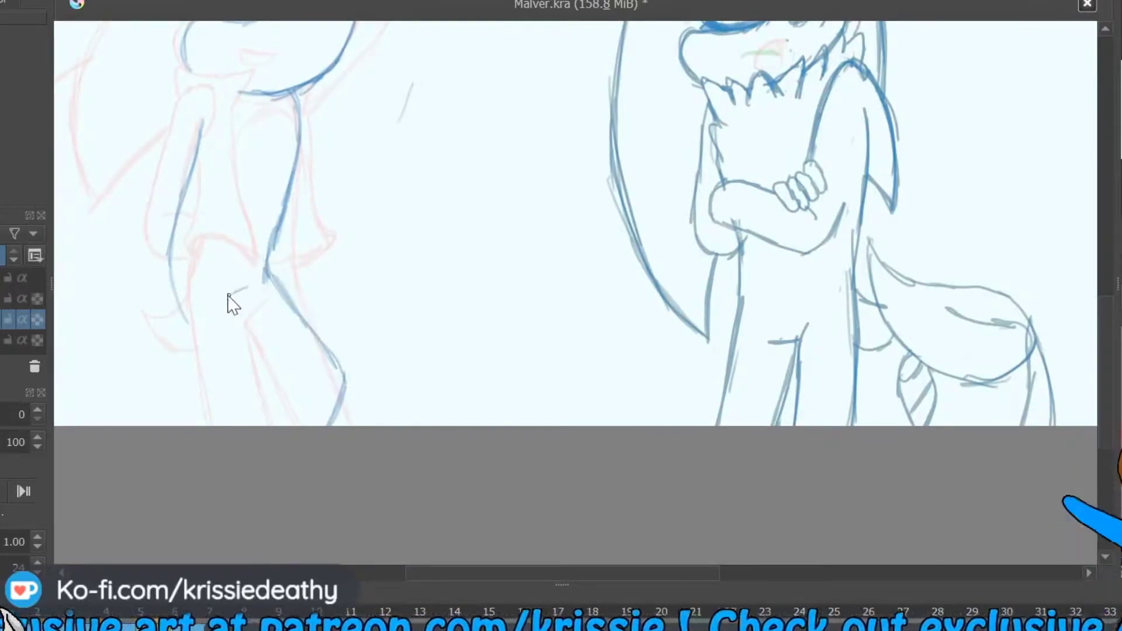
drag(173, 290, 204, 425)
mouse_move(200, 261)
mouse_down()
mouse_move(228, 293)
mouse_move(263, 425)
mouse_up()
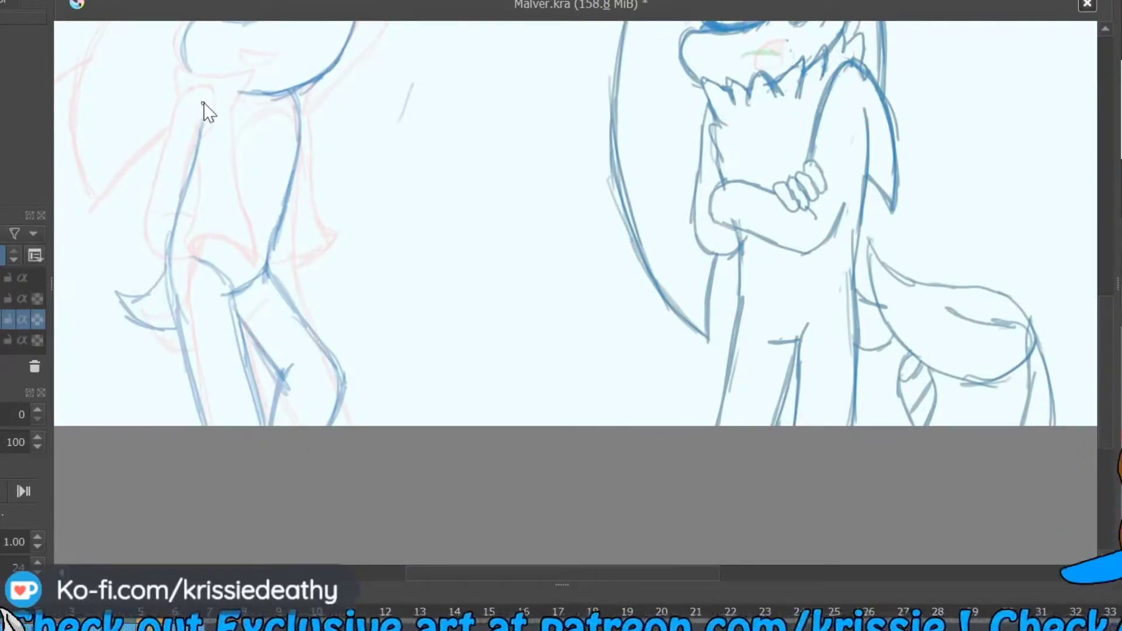
drag(206, 124, 137, 174)
drag(181, 205, 132, 175)
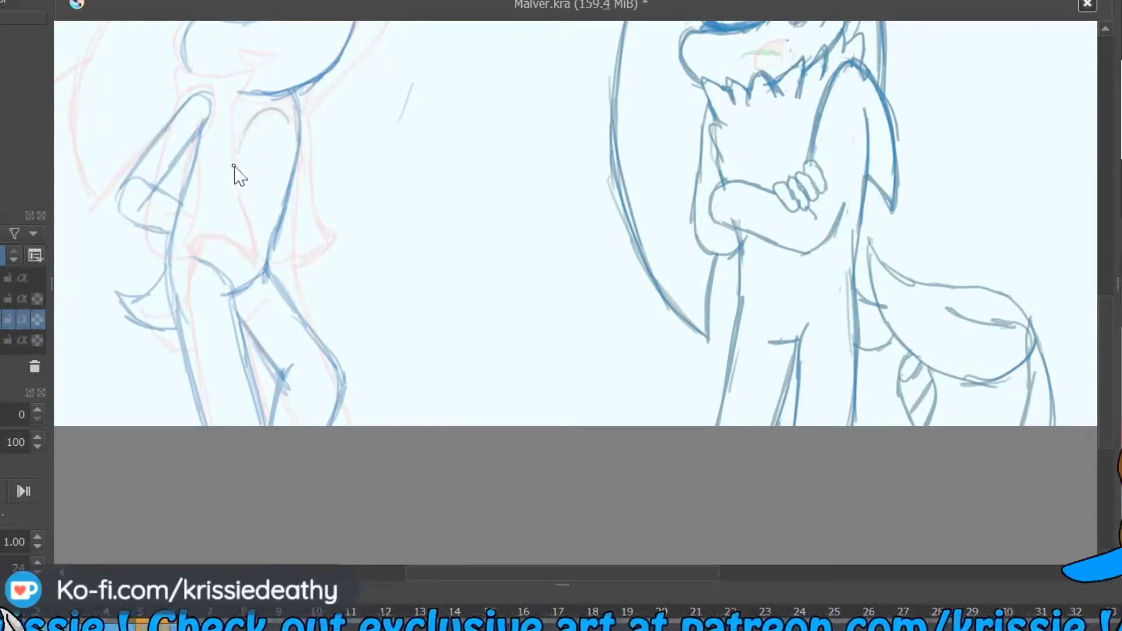
- Draw the left-hand character's raised forearm below the open hand, down to the bent elbow beside the torso
key(alt+Tab)
key(alt+Tab)
scroll(468, 208, up, 5)
scroll(467, 208, left, 3)
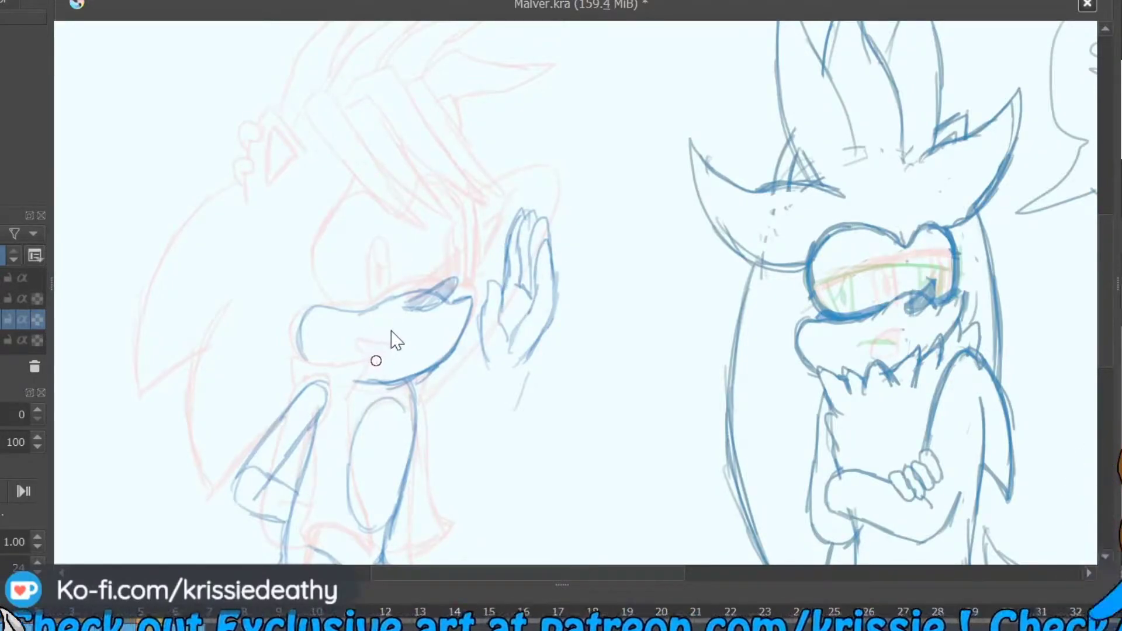
drag(517, 392, 451, 435)
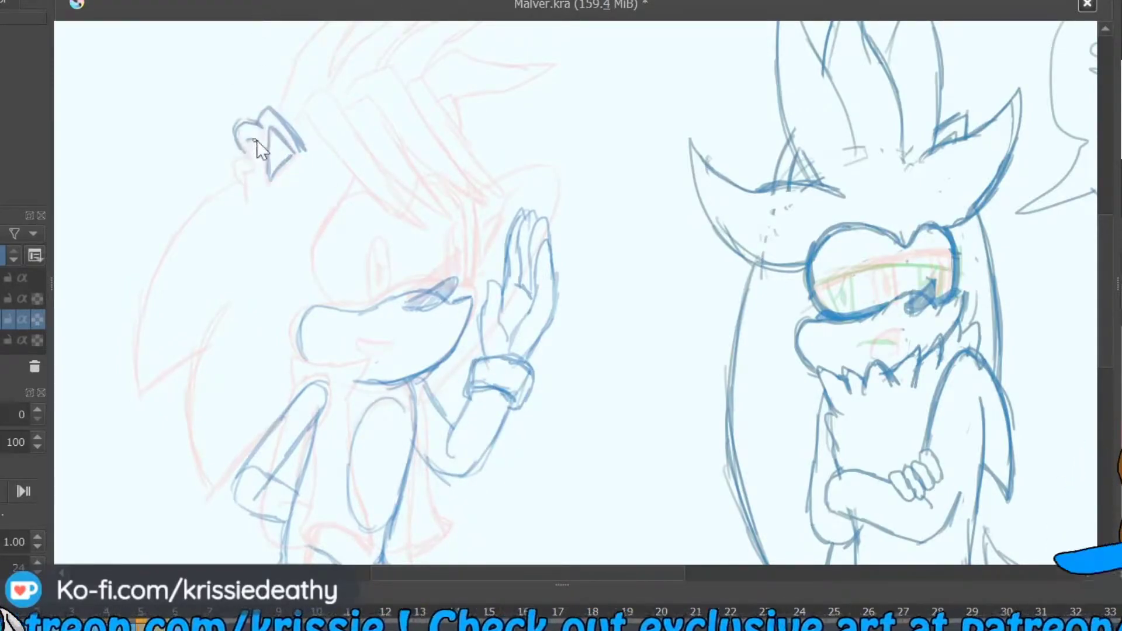
- Draw the left-hand character's bangs over the forehead and the pointed hair spikes on top of the head
drag(350, 128, 392, 219)
drag(312, 128, 381, 231)
drag(365, 96, 435, 225)
mouse_move(403, 82)
mouse_down()
mouse_move(468, 207)
mouse_move(497, 196)
mouse_up()
drag(466, 138, 541, 279)
drag(467, 105, 431, 195)
drag(503, 134, 451, 221)
drag(567, 135, 506, 186)
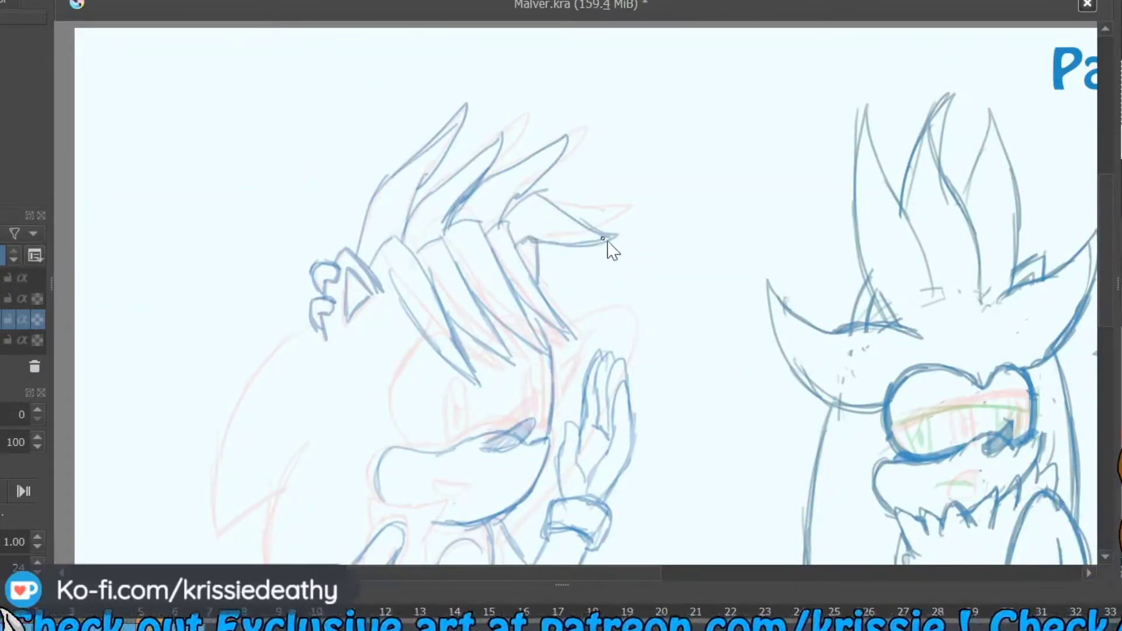
- Draw the left-hand character's two large pointed back quills over the onion skin
drag(447, 264, 359, 54)
mouse_move(228, 105)
mouse_down()
mouse_move(124, 260)
mouse_move(123, 321)
mouse_up()
drag(187, 190, 156, 311)
drag(193, 275, 126, 324)
drag(216, 222, 222, 380)
mouse_move(210, 225)
mouse_down()
mouse_move(179, 371)
mouse_move(275, 358)
mouse_up()
- Outline the left-hand character's large eyes beneath the bangs and redraw the far side of the face
drag(380, 128, 321, 231)
mouse_move(350, 125)
mouse_down()
mouse_move(408, 153)
mouse_move(327, 239)
mouse_up()
drag(430, 153, 458, 137)
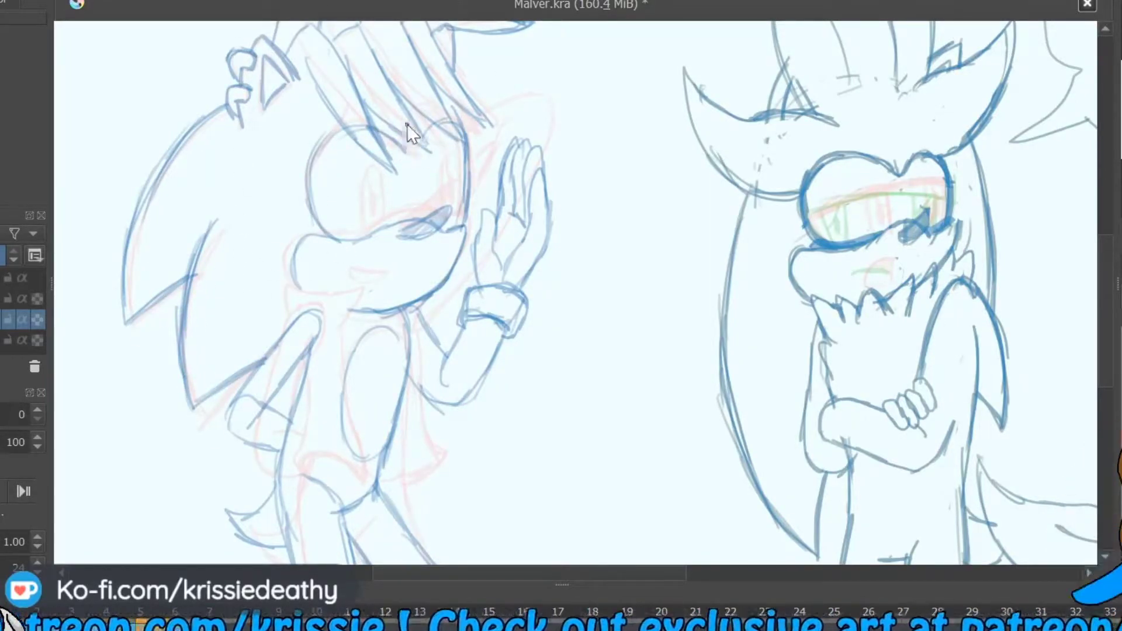
key(ctrl+z)
drag(468, 228, 459, 127)
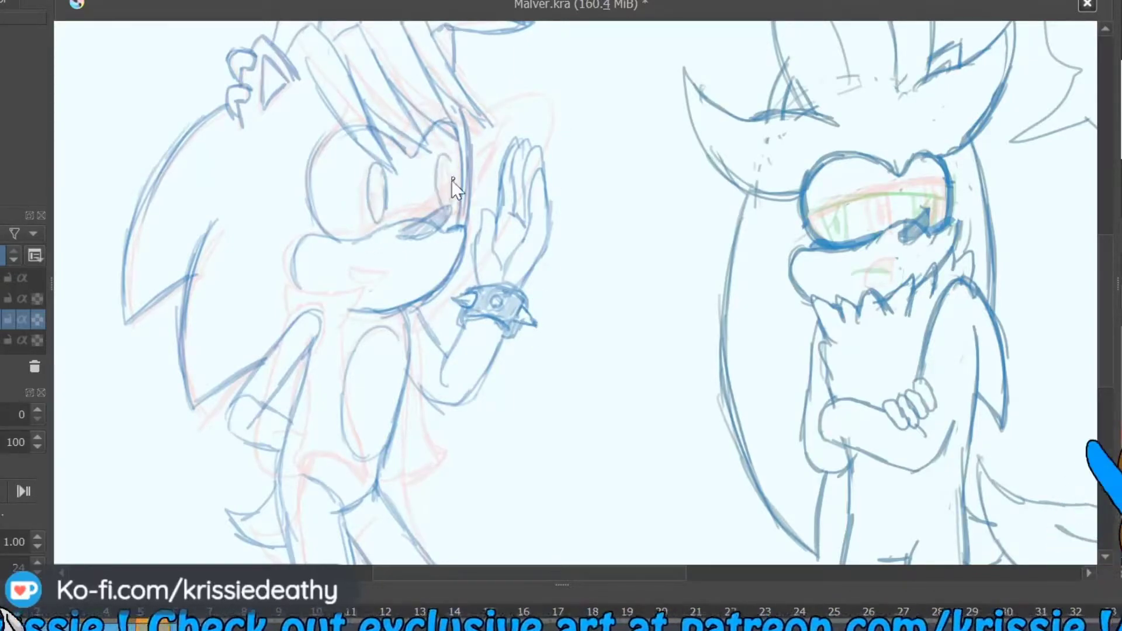
- Sketch the left-hand character's vest collar and front edge, and refine the arm angled back behind the waist
drag(315, 319, 321, 368)
drag(285, 305, 364, 289)
drag(373, 367, 328, 436)
mouse_move(304, 398)
mouse_down()
mouse_move(281, 450)
mouse_move(246, 442)
mouse_up()
drag(264, 383, 244, 440)
drag(320, 354, 269, 456)
drag(318, 429, 278, 450)
drag(284, 383, 227, 445)
- Draw the far side of the left-hand character's vest and its lower hem above the hips
mouse_move(432, 292)
mouse_down()
mouse_move(416, 331)
mouse_move(417, 492)
mouse_up()
drag(414, 409, 405, 463)
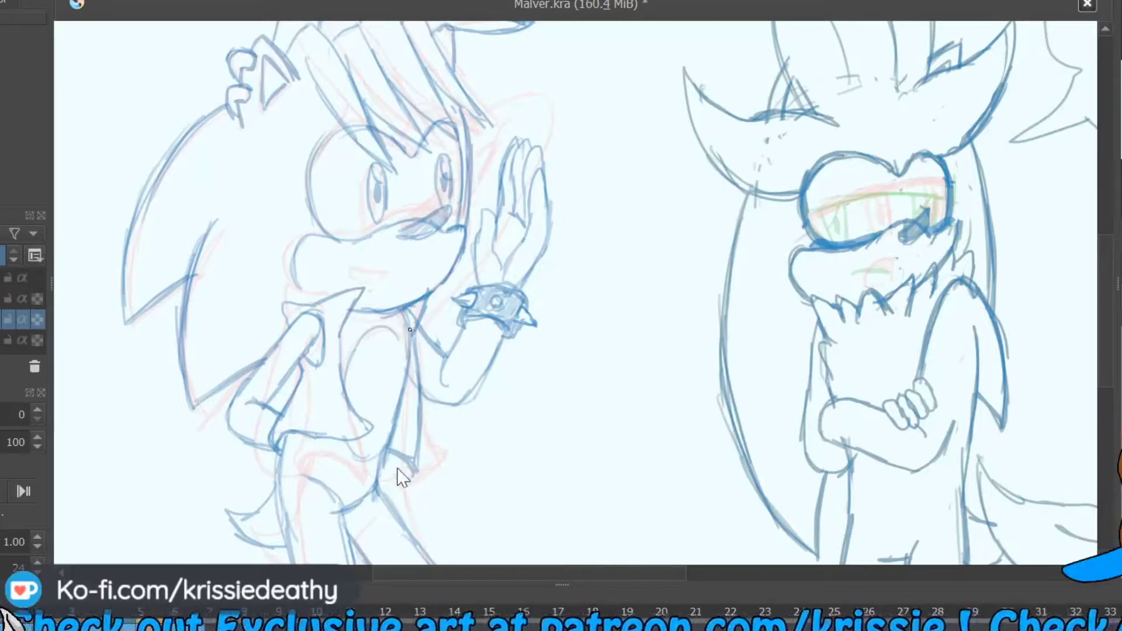
drag(409, 309, 401, 432)
mouse_move(416, 316)
mouse_down()
mouse_move(347, 368)
mouse_move(374, 447)
mouse_up()
drag(278, 462, 359, 439)
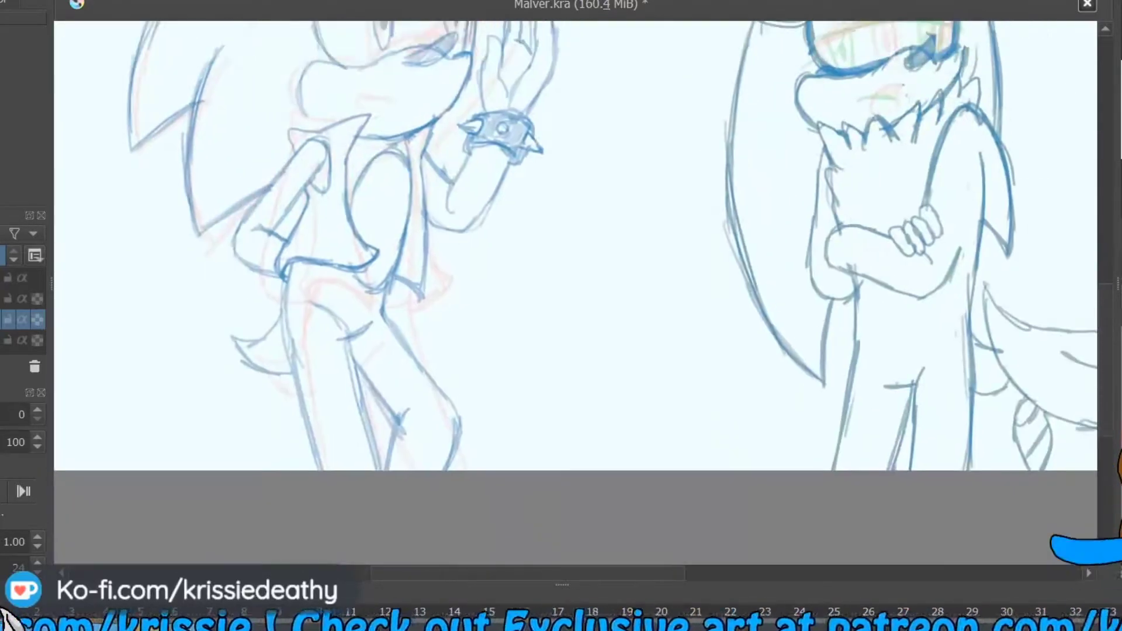
- Strengthen the outlines of the left-hand character's bent legs and back hip
scroll(310, 379, down, 3)
drag(453, 429, 438, 406)
drag(400, 342, 465, 465)
drag(280, 266, 316, 468)
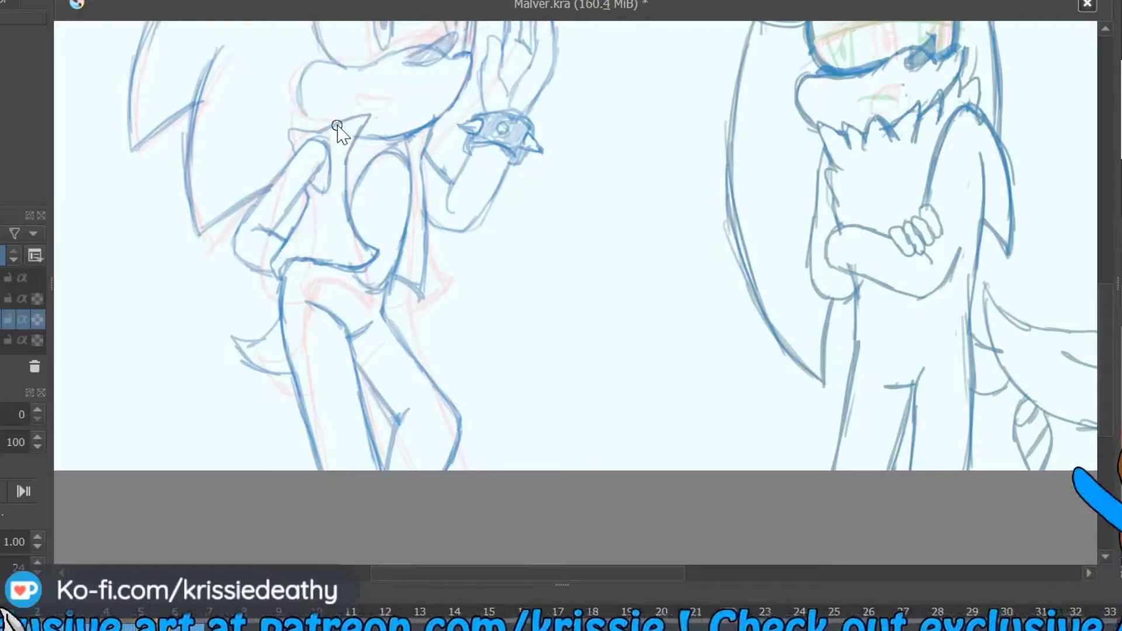
scroll(338, 125, up, 2)
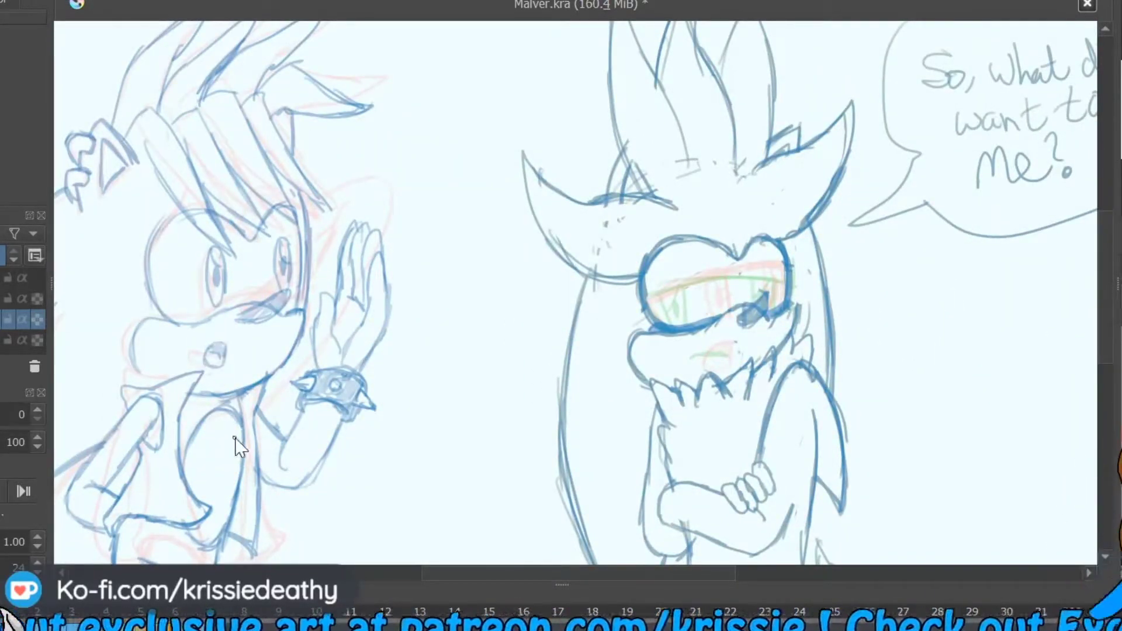
- Draw a small speech bubble reading "Oh." beside the left-hand character's hair
key(Page_Down)
key(Page_Up)
drag(416, 114, 443, 158)
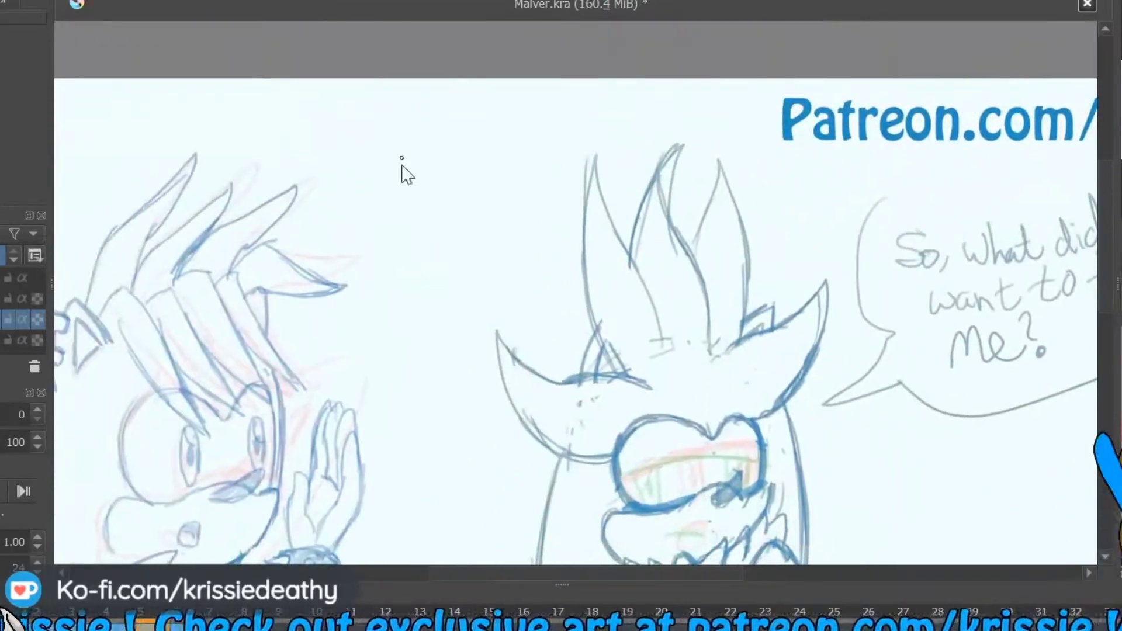
mouse_move(400, 224)
mouse_down()
mouse_move(408, 255)
mouse_move(388, 263)
mouse_move(380, 302)
mouse_up()
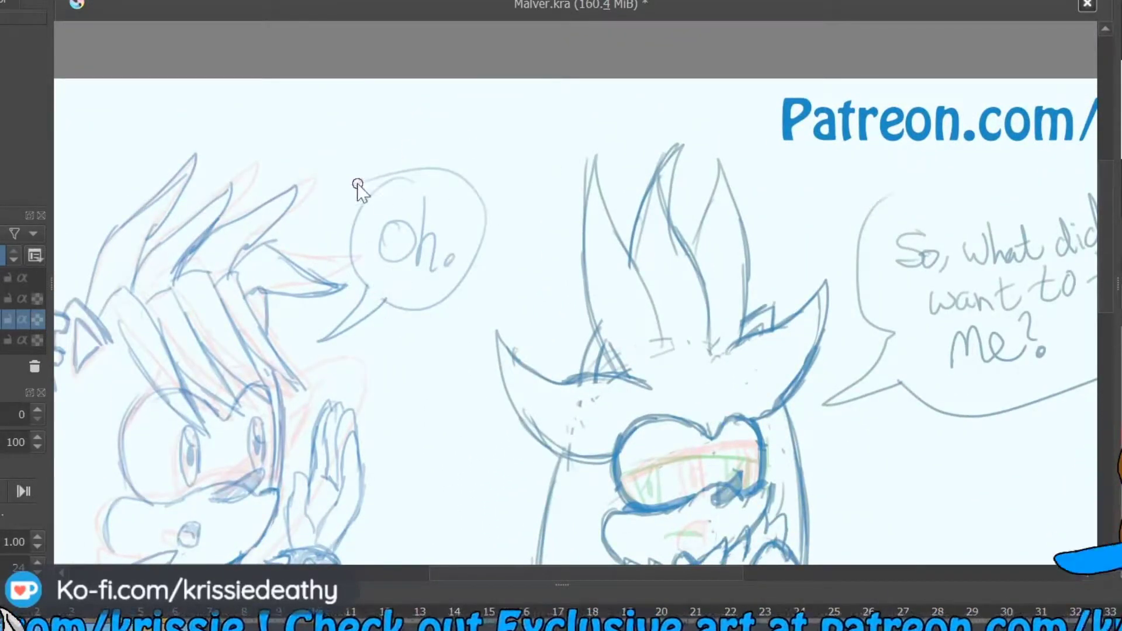
- On the next frame, sketch the left-hand character's torso sides, hips, bent legs and small tail over the onion skin
scroll(407, 179, down, 6)
scroll(407, 179, left, 4)
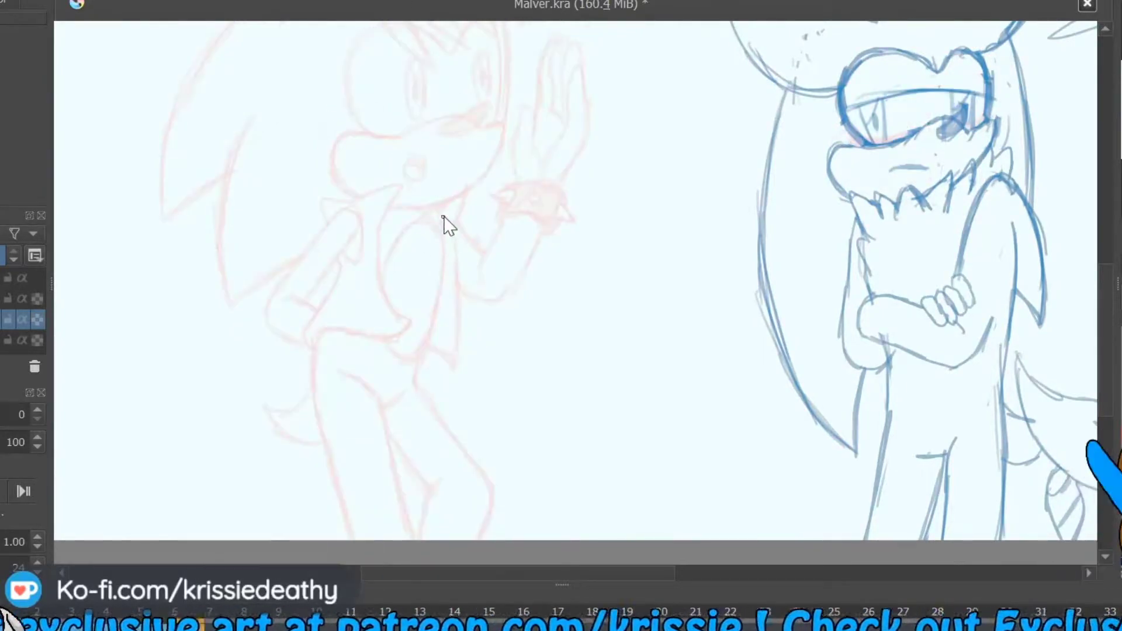
drag(440, 210, 411, 377)
drag(417, 383, 477, 475)
drag(324, 330, 308, 409)
drag(316, 432, 398, 543)
drag(350, 380, 412, 501)
drag(433, 415, 509, 539)
drag(416, 490, 459, 539)
drag(332, 455, 363, 507)
drag(313, 387, 299, 420)
drag(256, 384, 305, 446)
- Sketch the left-hand character's near arm, muzzle and jaw, and add a slightly open mouth
scroll(304, 451, up, 4)
scroll(304, 450, right, 1)
mouse_move(374, 428)
mouse_down()
mouse_move(359, 433)
mouse_move(368, 518)
mouse_up()
mouse_move(445, 212)
mouse_down()
mouse_move(443, 319)
mouse_move(383, 408)
mouse_up()
mouse_move(422, 336)
mouse_down()
mouse_move(344, 328)
mouse_move(351, 410)
mouse_up()
mouse_move(328, 355)
mouse_down()
mouse_move(345, 383)
mouse_move(367, 365)
mouse_up()
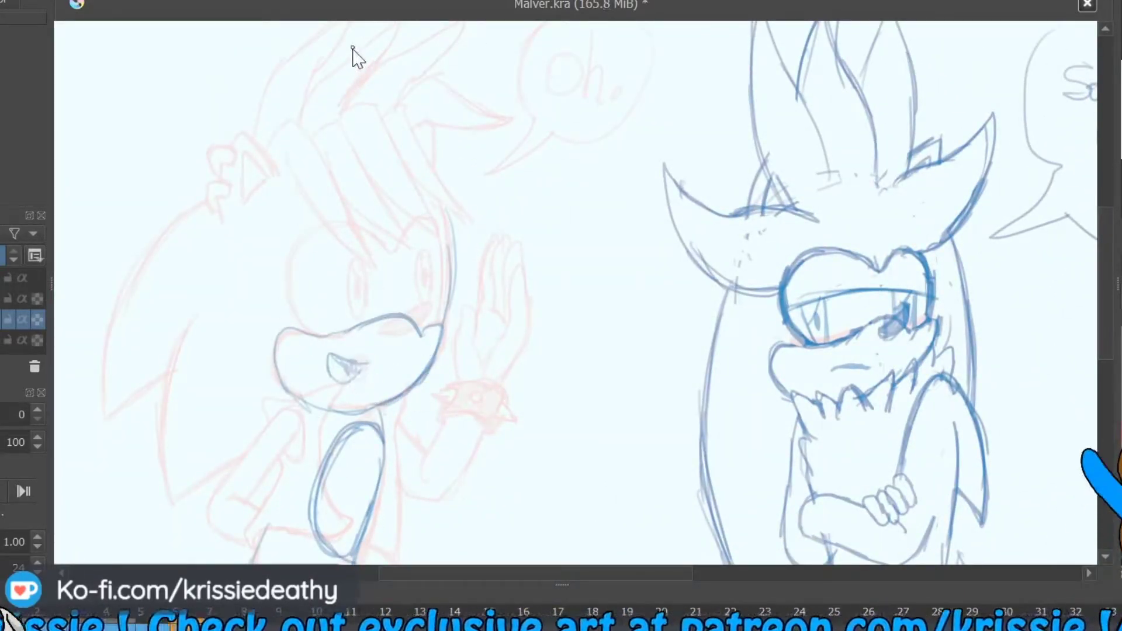
- Draw the left-hand character's ear with earrings, the face guide lines, and the eye outlines with a raised pupil
drag(220, 169, 223, 221)
drag(272, 183, 241, 153)
drag(408, 151, 384, 365)
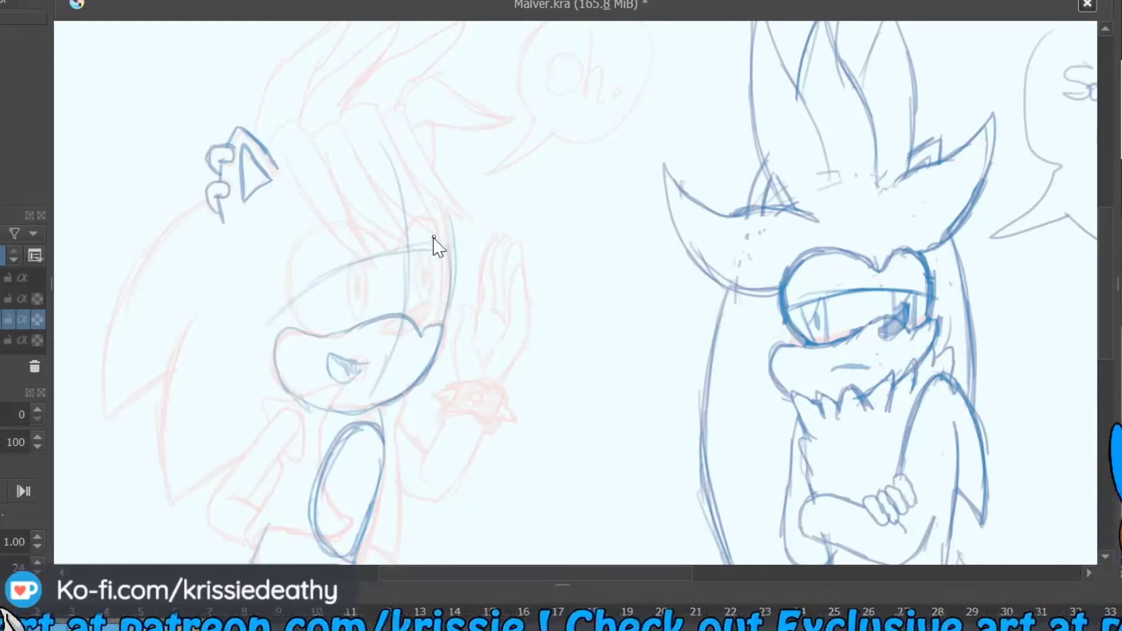
mouse_move(287, 301)
mouse_down()
mouse_move(449, 264)
mouse_move(296, 331)
mouse_up()
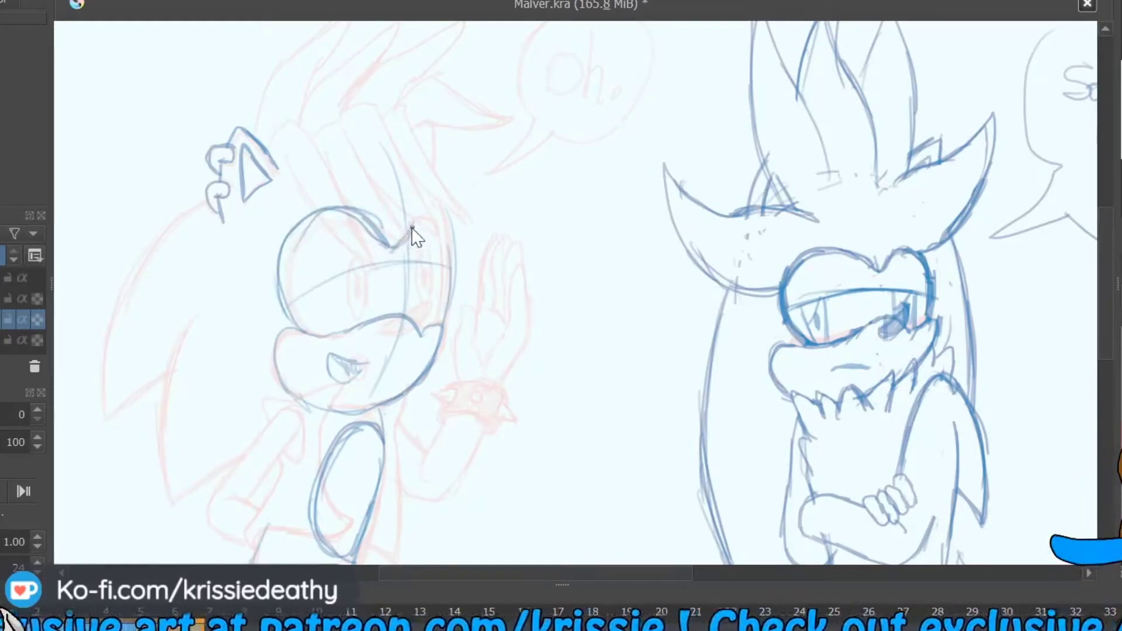
drag(377, 241, 364, 293)
drag(447, 324, 454, 220)
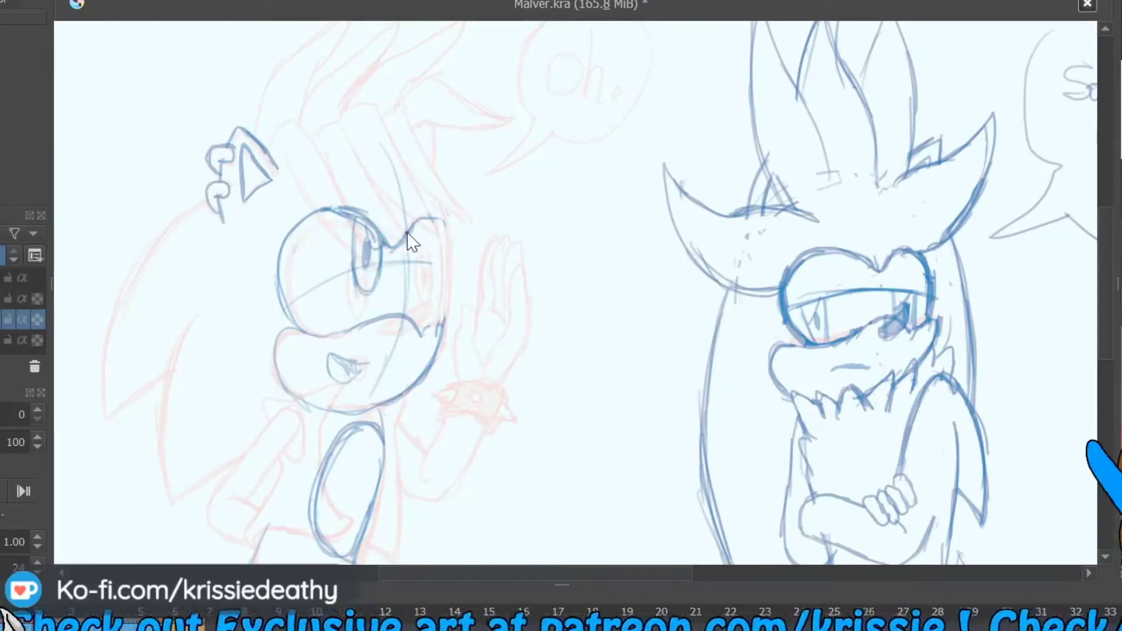
- Add the left-hand character's bangs, and sketch the arm behind the waist with the vest and small tail
drag(299, 123, 362, 249)
drag(279, 141, 333, 122)
drag(390, 157, 446, 208)
mouse_move(387, 410)
mouse_down()
mouse_move(308, 245)
mouse_move(345, 377)
mouse_up()
drag(336, 386, 298, 397)
drag(169, 298, 177, 386)
drag(149, 339, 183, 351)
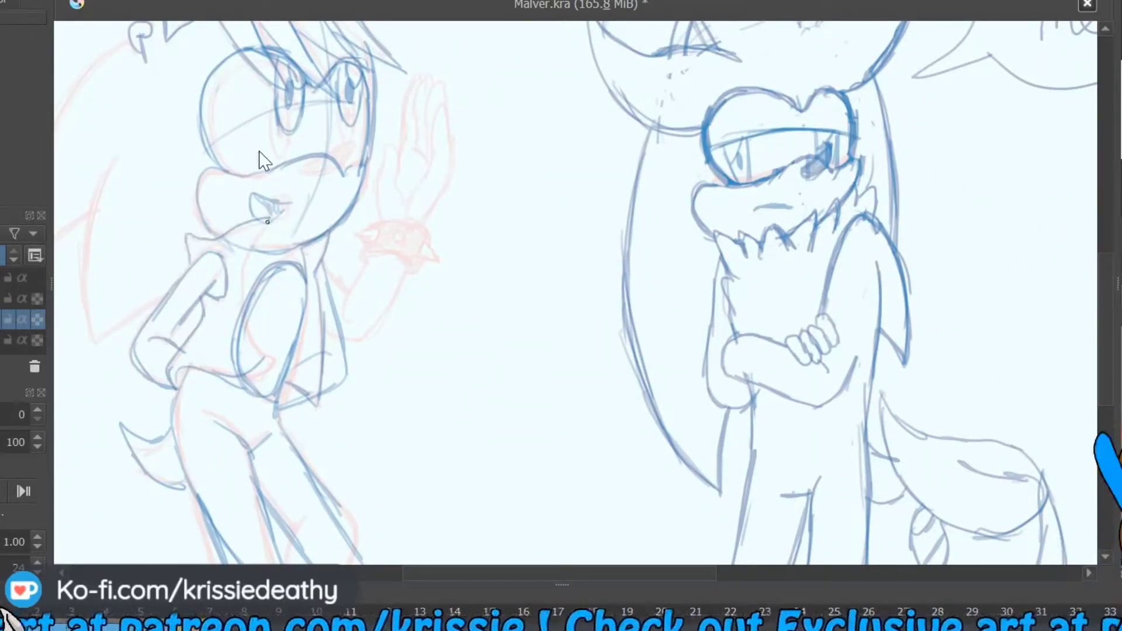
- Rework the left-hand character's vest collar and front edge, the back hip line and the small tail
key(ctrl+z)
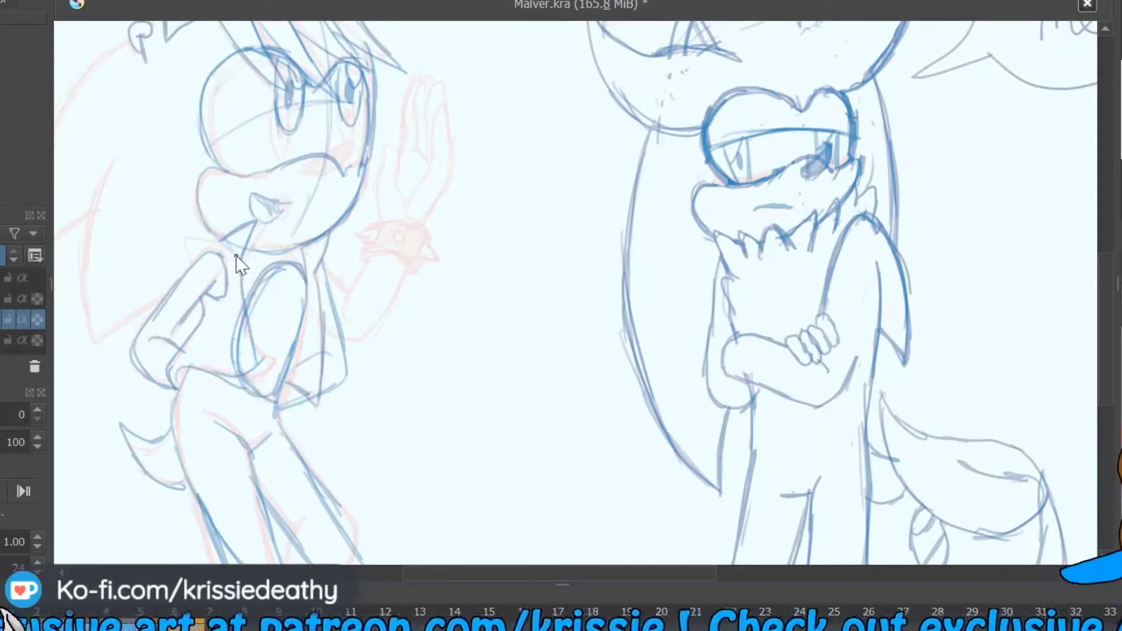
key(ctrl+z)
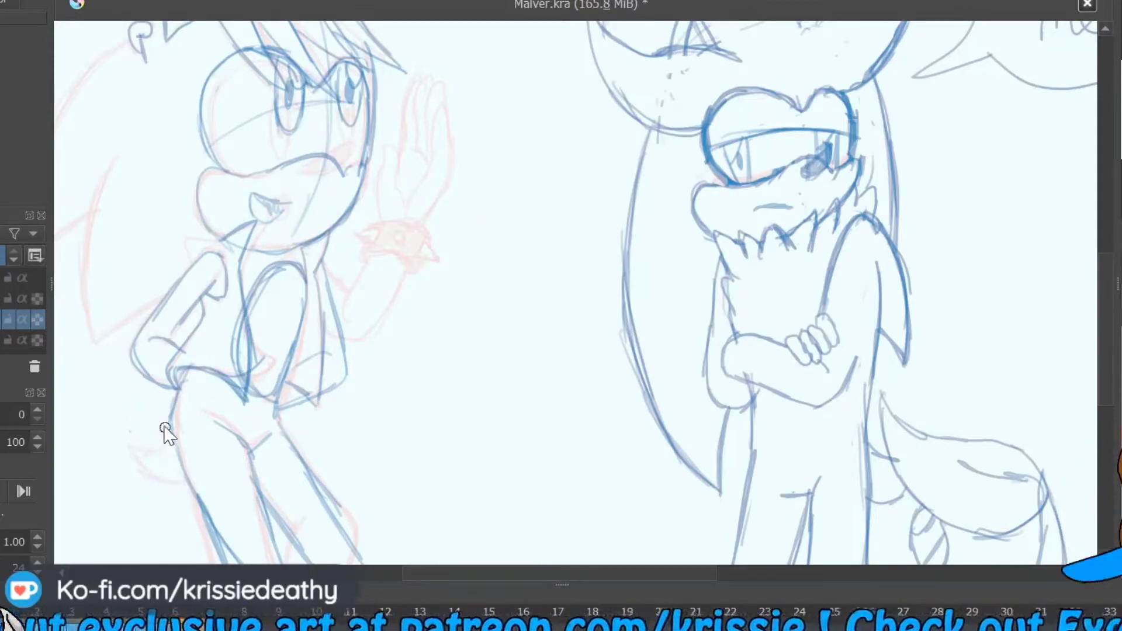
drag(181, 370, 212, 548)
key(ctrl+z)
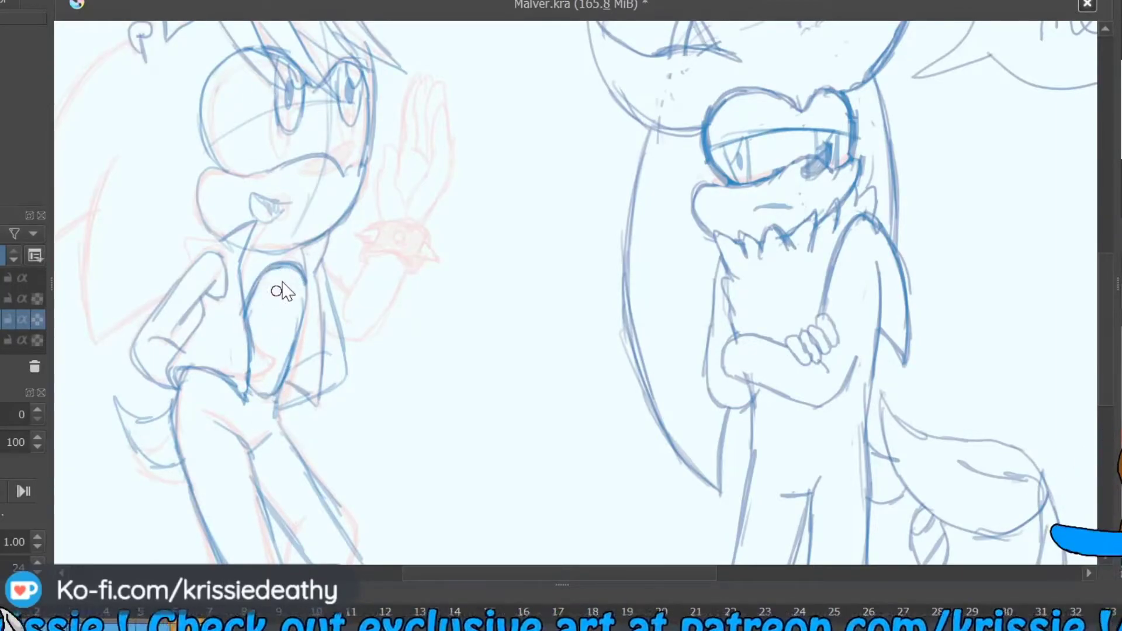
- Draw the large back quills behind the left-hand character's head and shoulder on the current frame
drag(362, 243, 456, 383)
mouse_move(196, 307)
mouse_down()
mouse_move(175, 501)
mouse_move(257, 436)
mouse_up()
drag(196, 308, 175, 482)
drag(202, 184, 175, 220)
mouse_move(120, 401)
mouse_down()
mouse_move(200, 190)
mouse_move(161, 368)
mouse_up()
- Draw the left-hand character's top hair spikes, complete the bangs and outline the far side of the face
mouse_move(193, 283)
mouse_down()
mouse_move(231, 220)
mouse_move(310, 140)
mouse_up()
drag(239, 275, 351, 176)
mouse_move(327, 222)
mouse_down()
mouse_move(417, 182)
mouse_move(338, 268)
mouse_up()
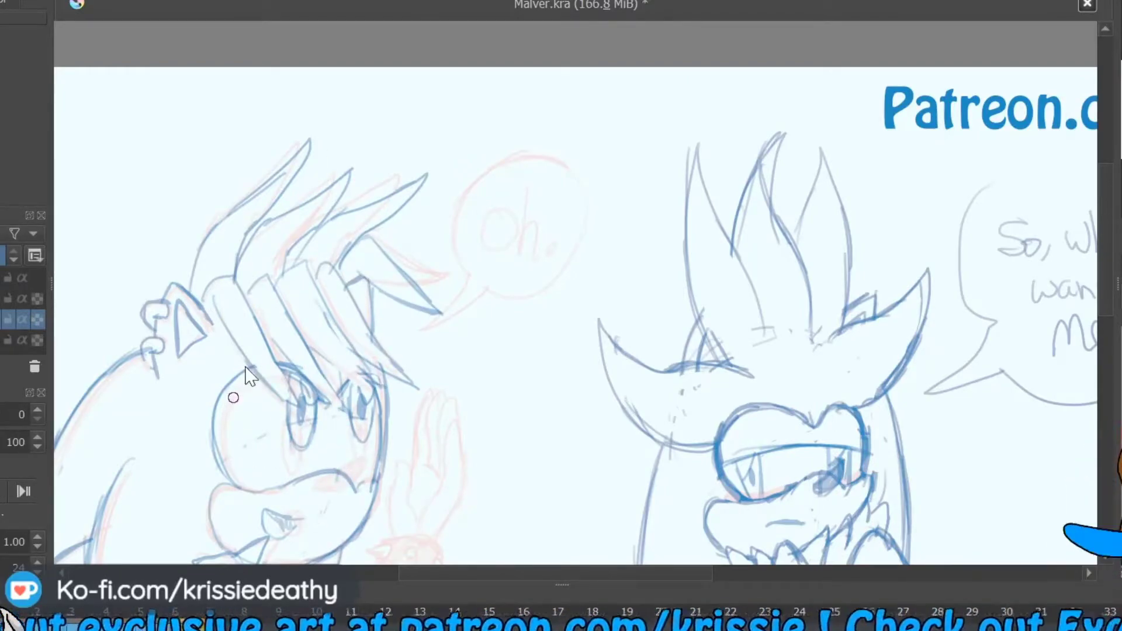
drag(330, 321, 369, 389)
drag(336, 325, 399, 382)
drag(384, 497, 428, 304)
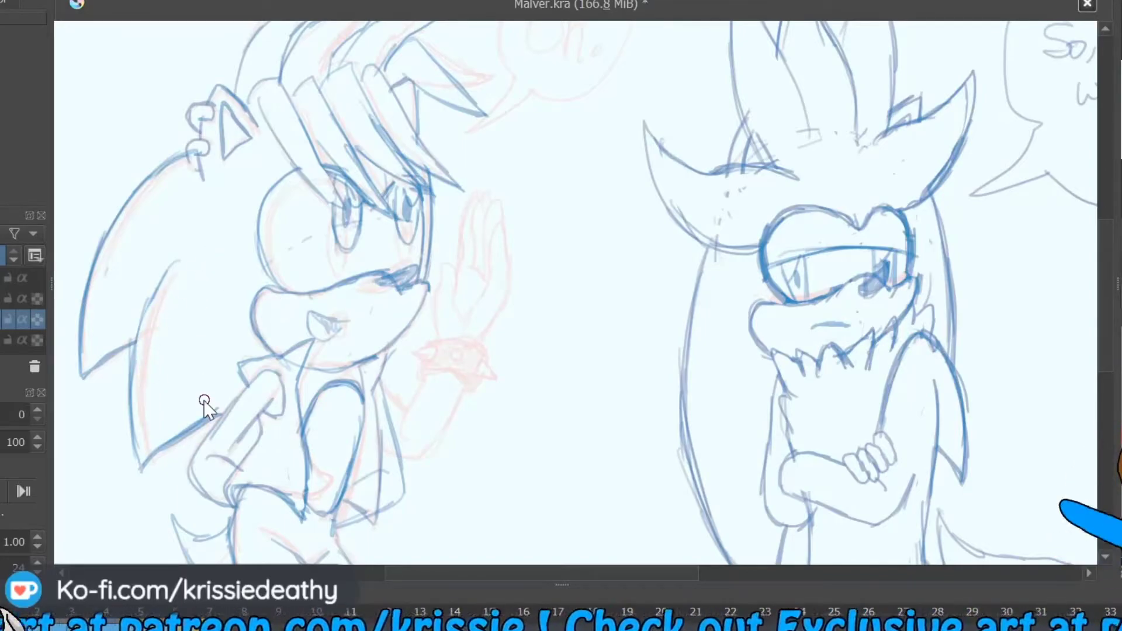
- Redraw the left-hand character's lower back quill, then define the jaw line, far collar and outer vest edge
drag(175, 260, 135, 477)
drag(225, 410, 142, 455)
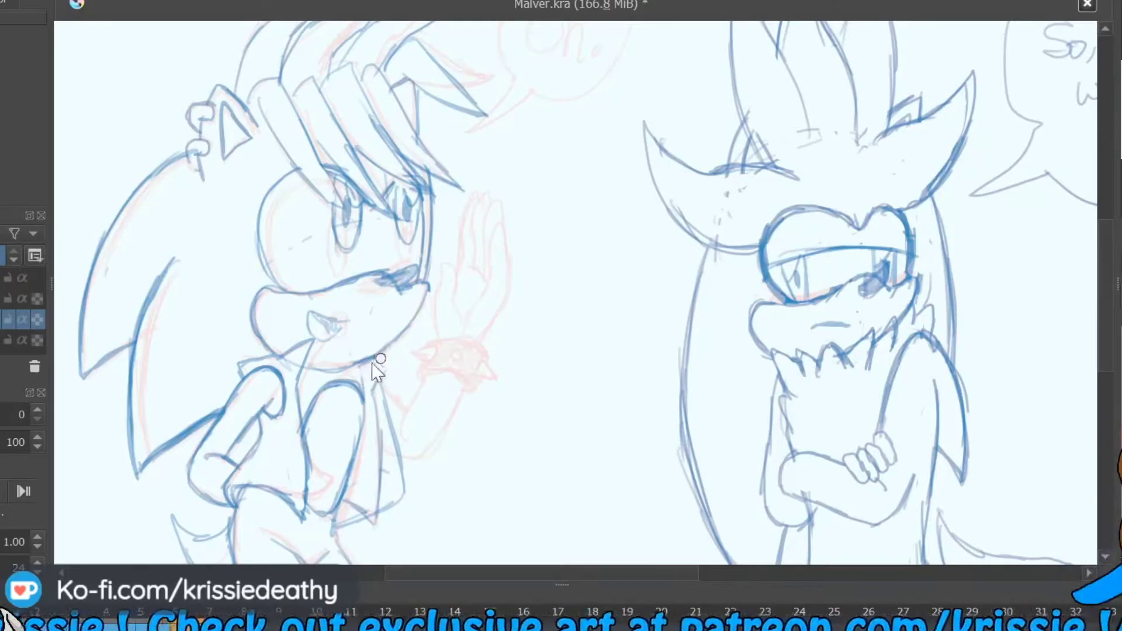
drag(310, 372, 427, 292)
drag(358, 363, 360, 406)
drag(405, 345, 370, 390)
drag(387, 386, 404, 483)
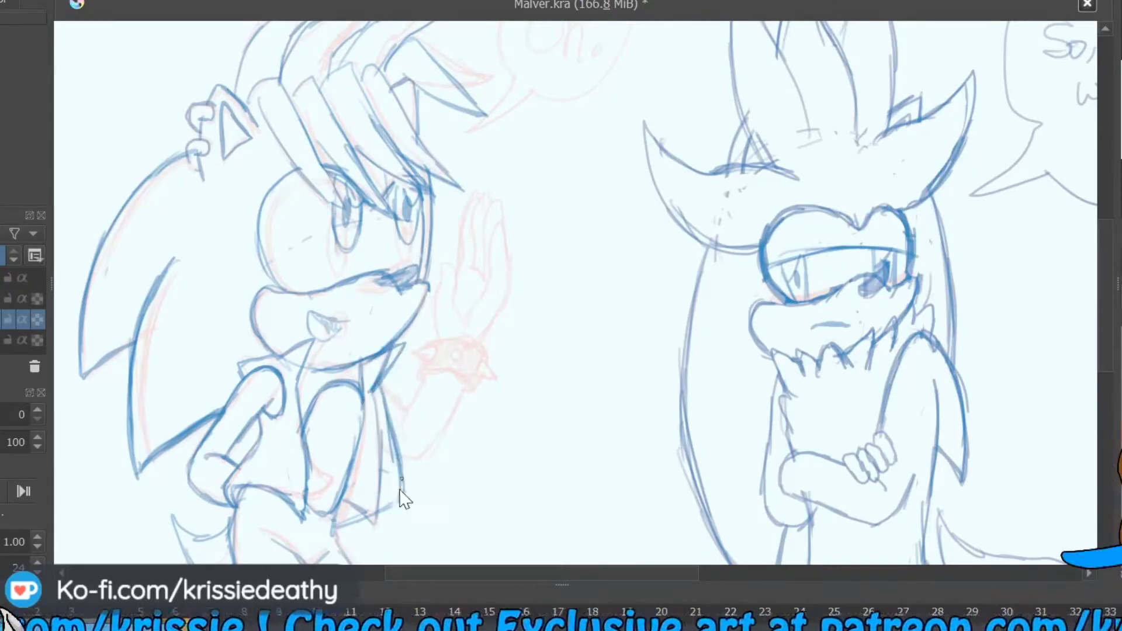
- Rework the left-hand character's leg lines and save the document
scroll(443, 464, down, 4)
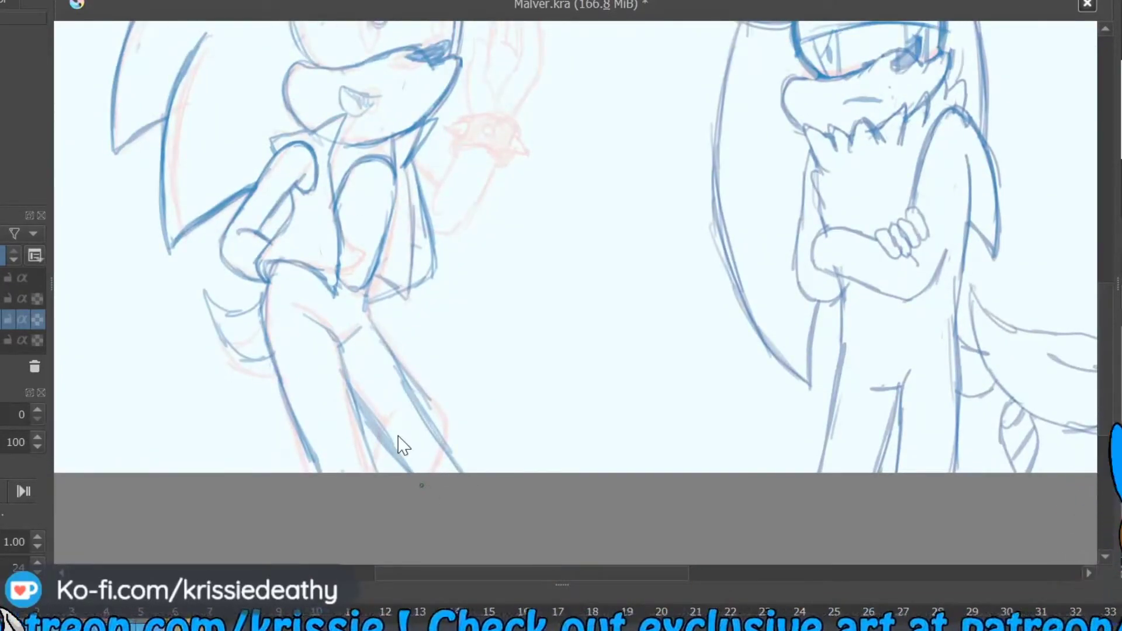
key(ctrl+z)
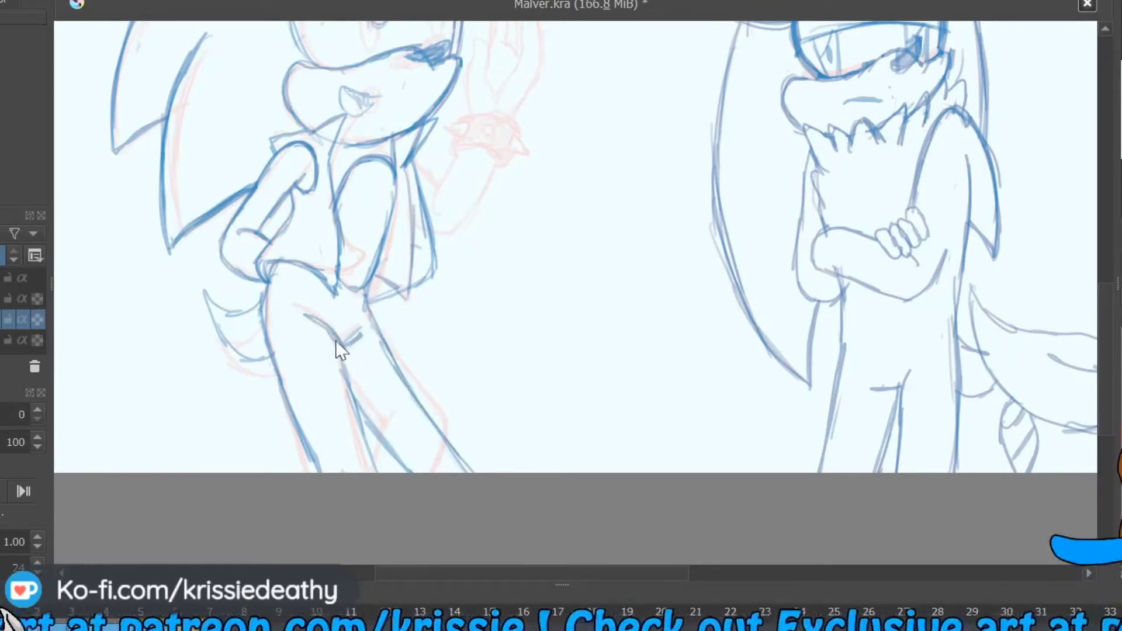
key(ctrl+s)
scroll(305, 431, up, 5)
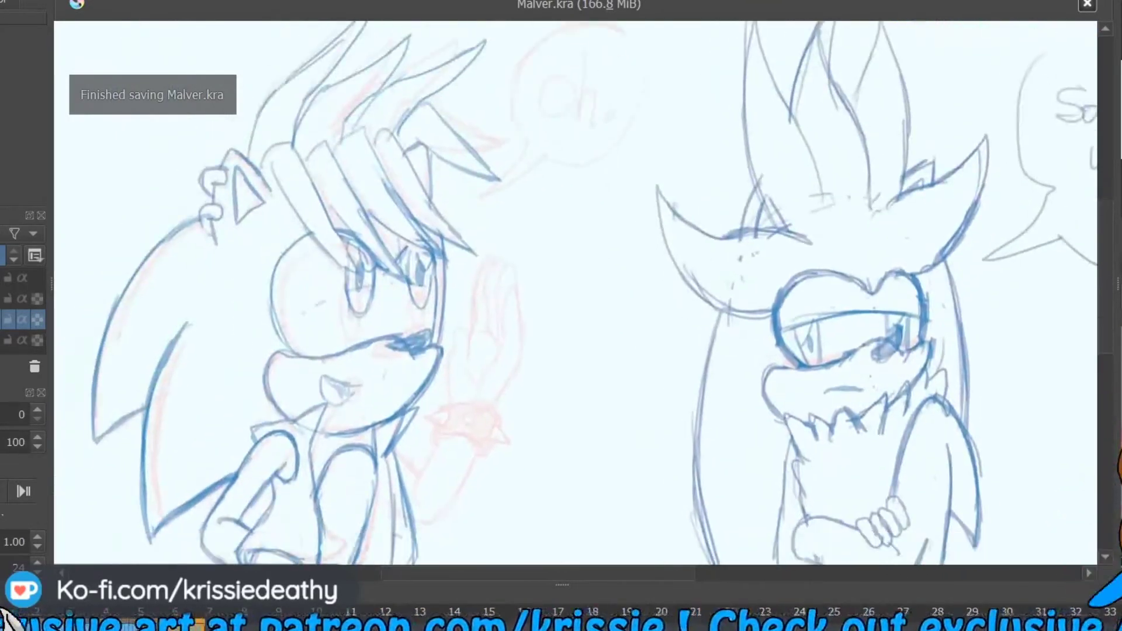
- Export the frame with the "Sorry!" speech bubble as an image named "Malver sketch p5"
scroll(576, 292, down, 5)
right_click(229, 281)
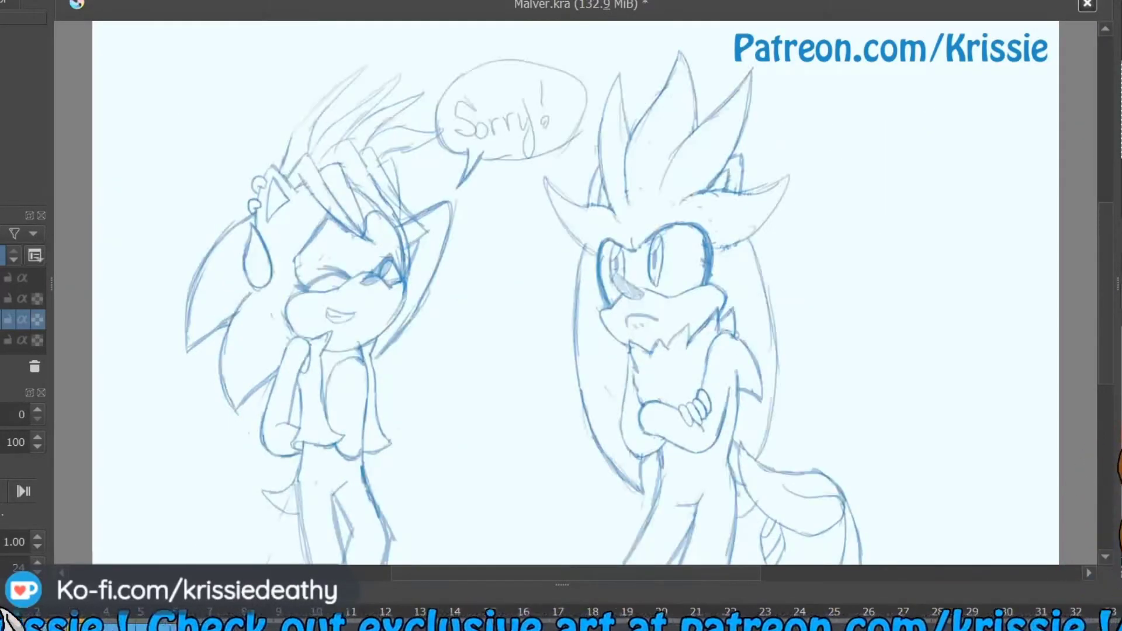
key(ctrl+shift+e)
text(Malver.j)
key(BackSpace)
key(BackSpace)
text(sketch p5)
key(Return)
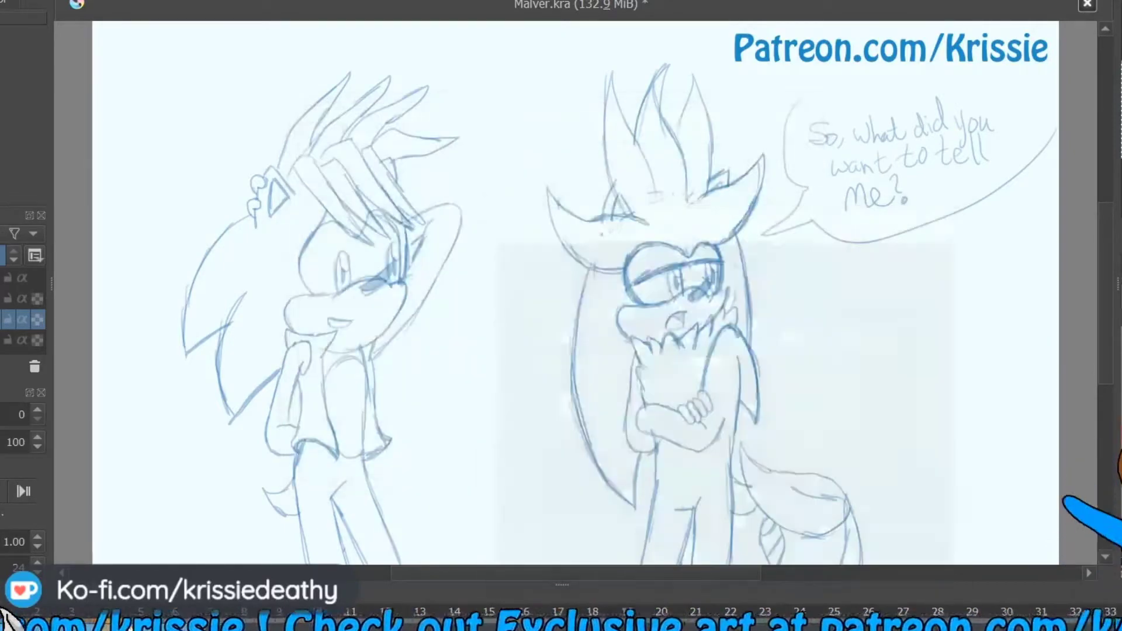
key(Return)
- Export the frame where the right-hand character asks "So, what did you want to tell me?" as "Malver sketch p6"
key(ctrl+shift+e)
text(Malver sketch p6)
key(Return)
key(Return)
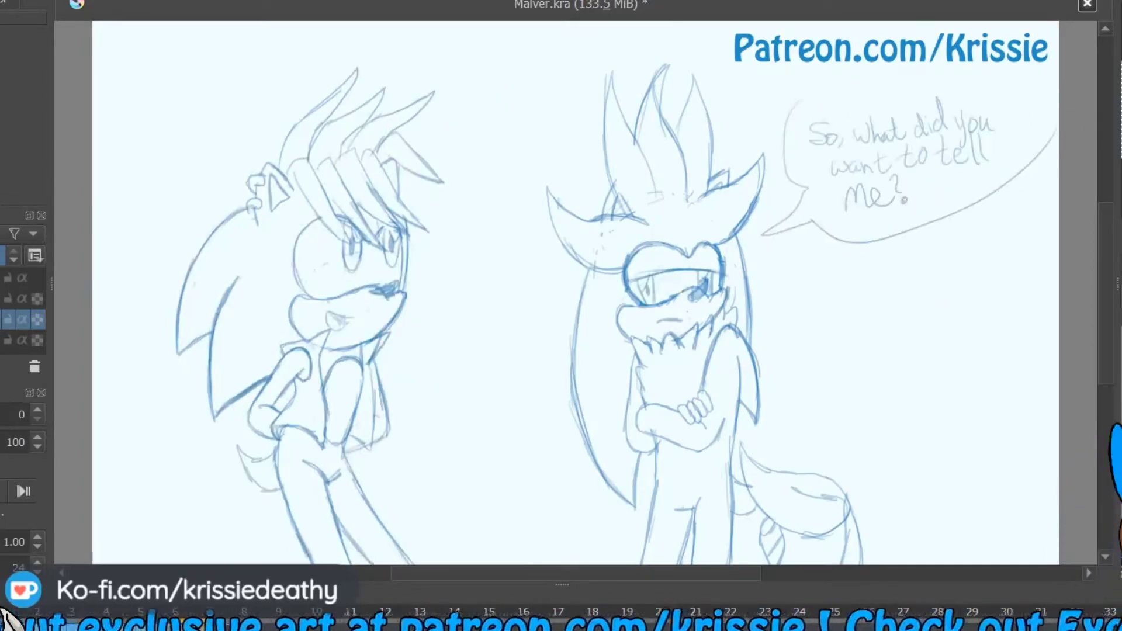
- Export the frame with the left-hand character leaning back, arm behind the waist, as "Malver sketch p6", and save the document
key(ctrl+shift+e)
text(Malver sketch p6)
key(Return)
key(Return)
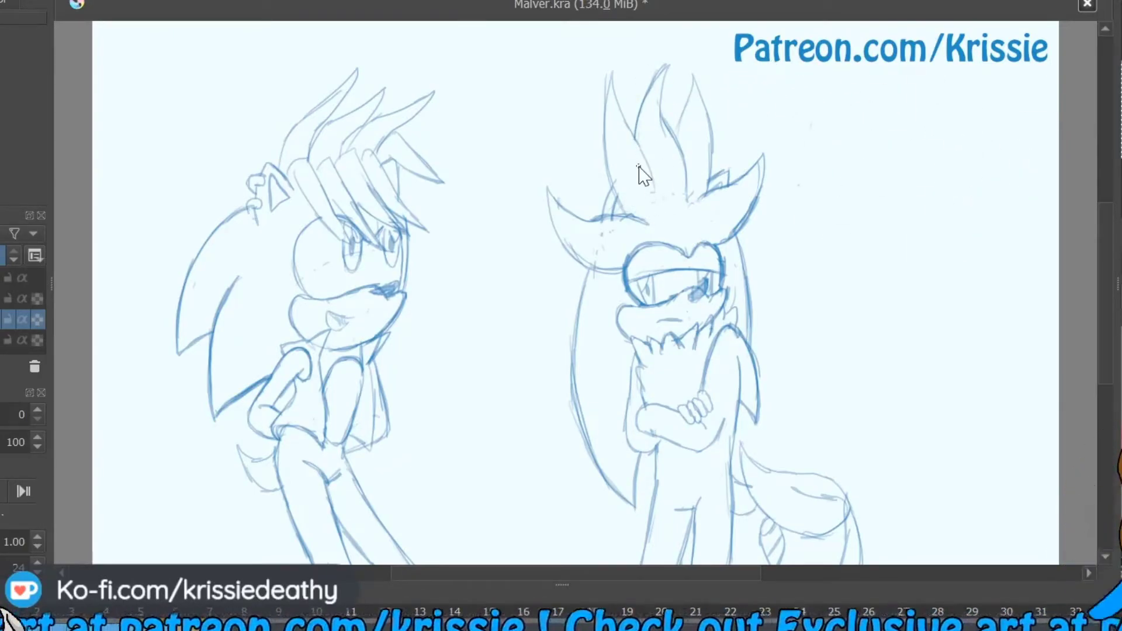
key(ctrl+s)
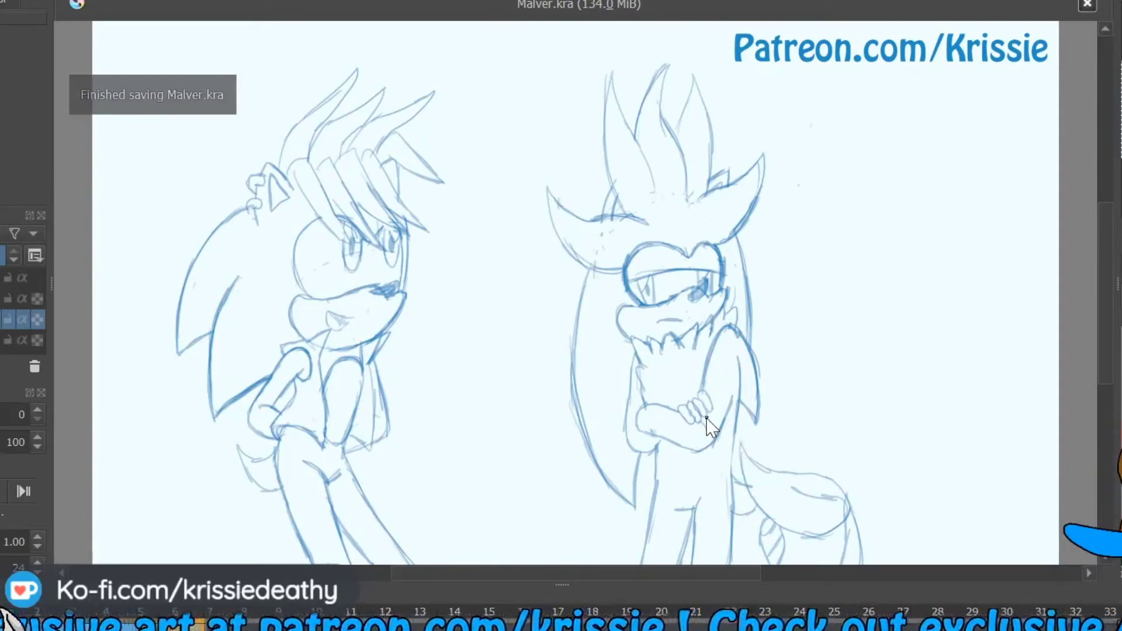